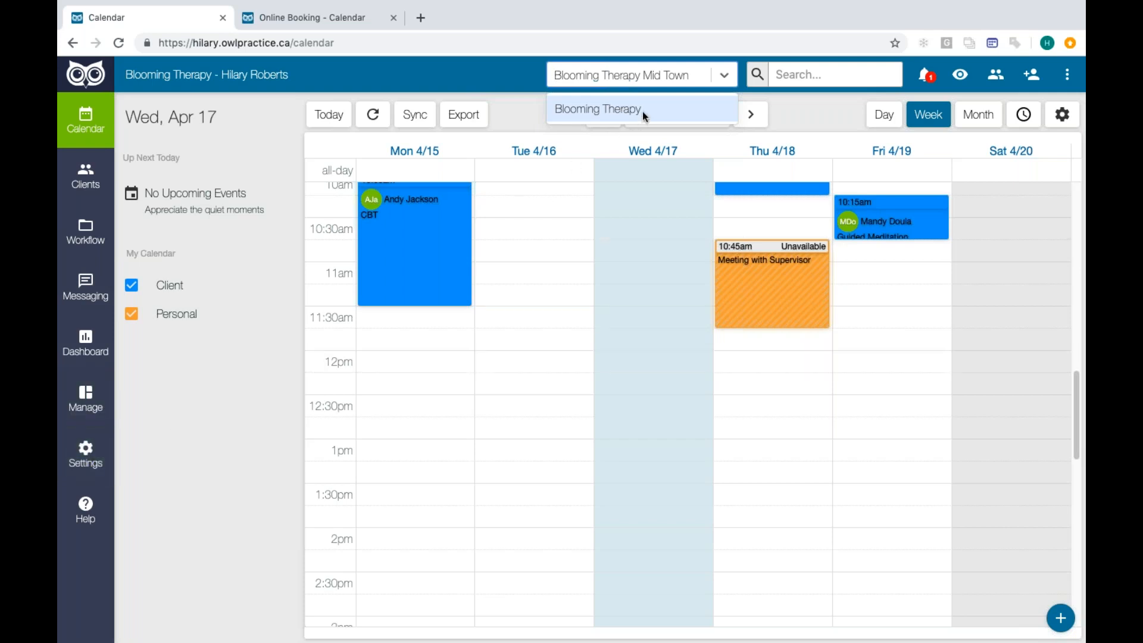
- Examine the Blooming Therapy Mid Town calendar for the week of Apr 15 - 20, 2019
click(692, 109)
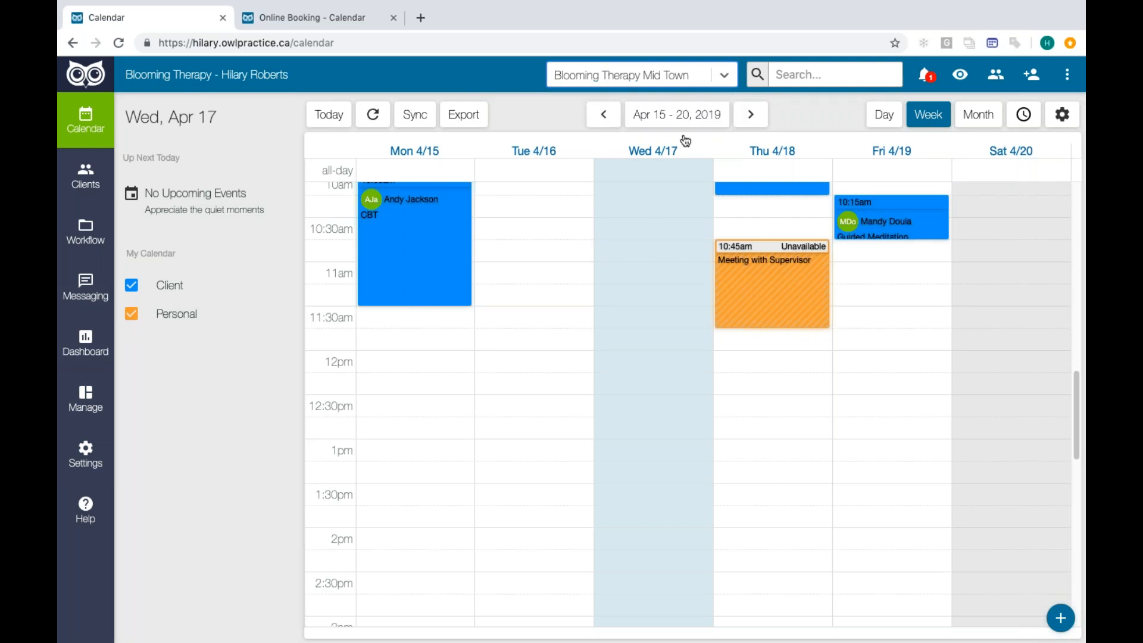
scroll(677, 280, up, 3)
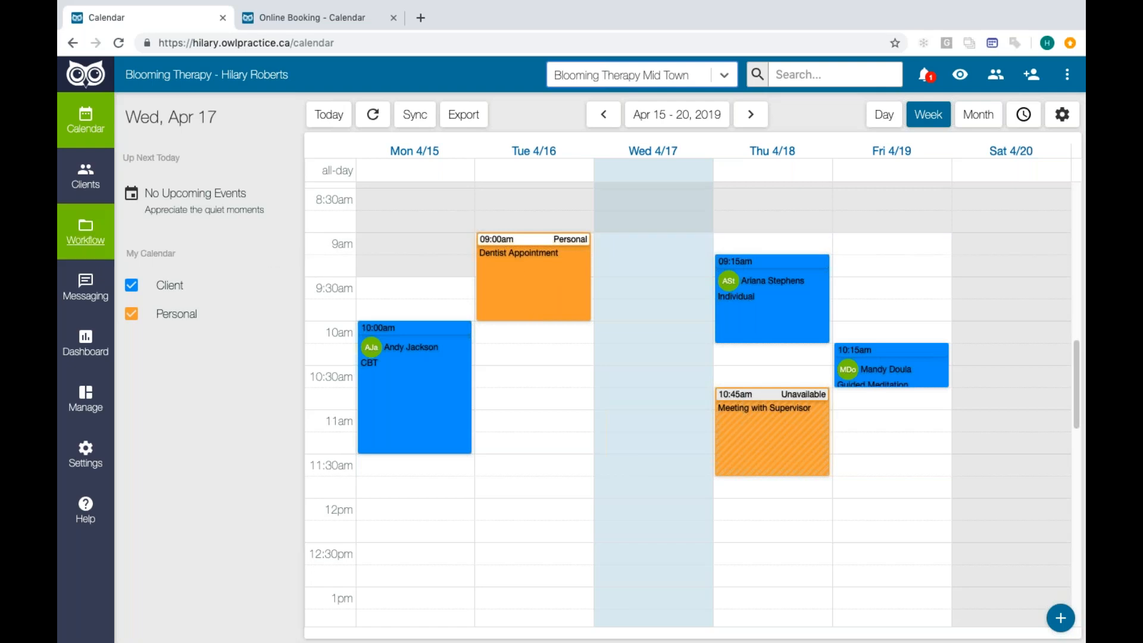
- Sign back in with the saved credentials and open the Workflow attendance list
click(105, 253)
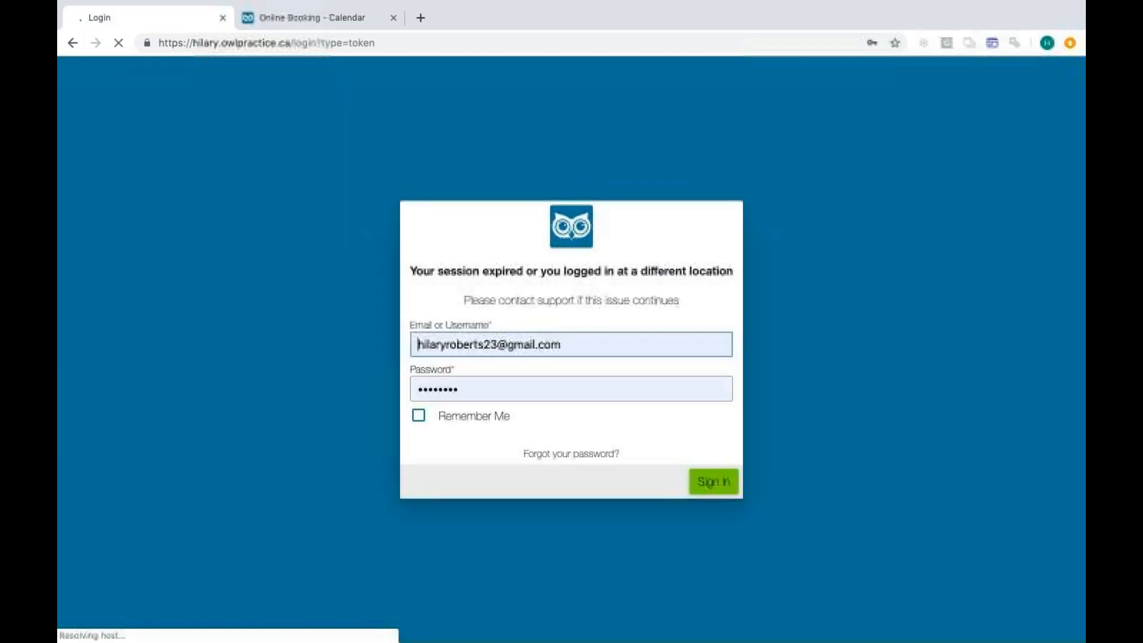
click(708, 480)
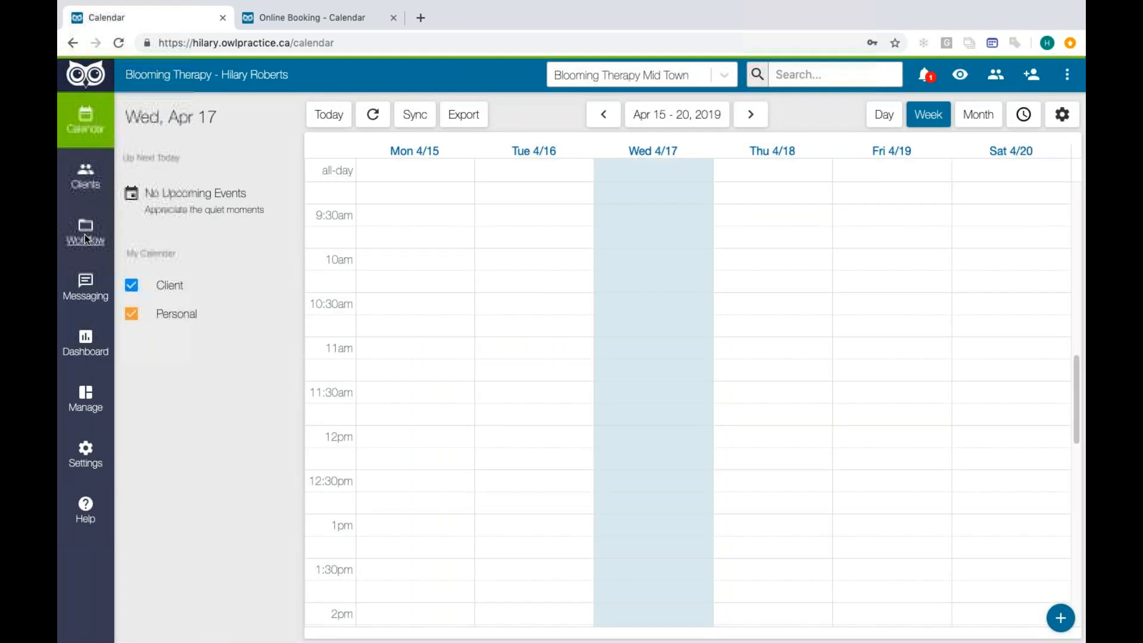
click(87, 239)
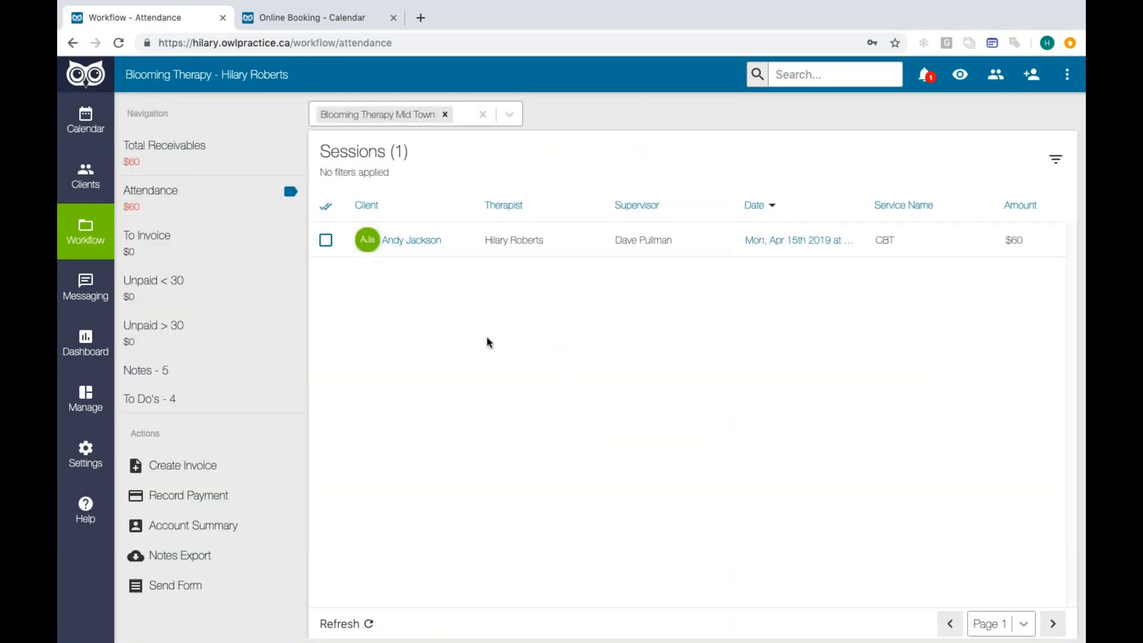
- Add Blooming Therapy to the attendance list's location filter and remove Blooming Therapy Mid Town from it
click(509, 117)
click(472, 148)
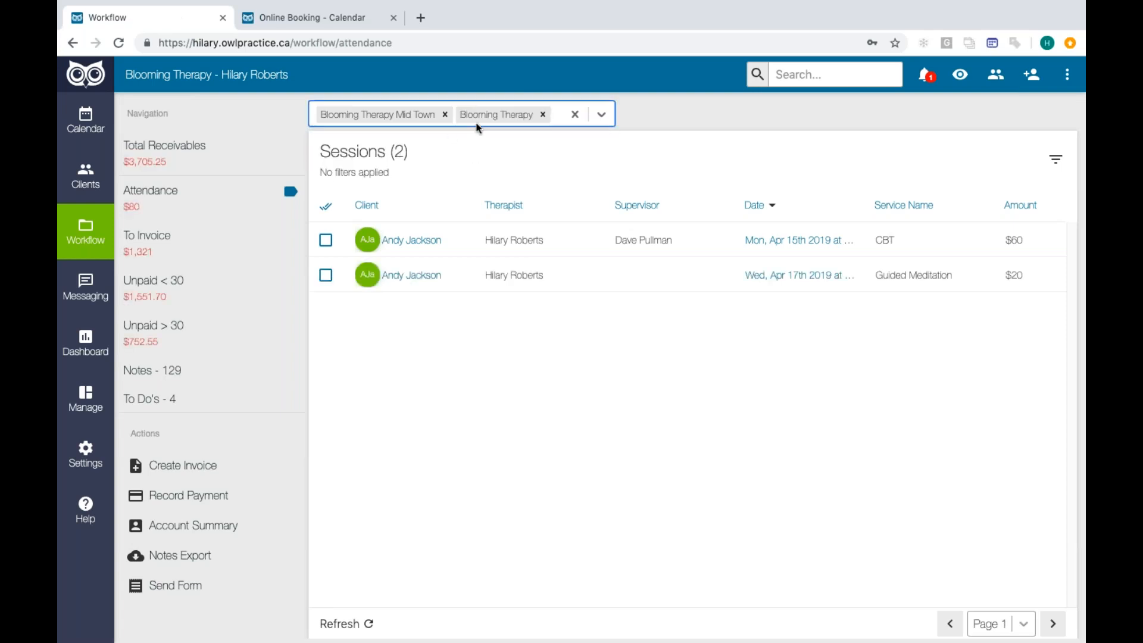
click(446, 115)
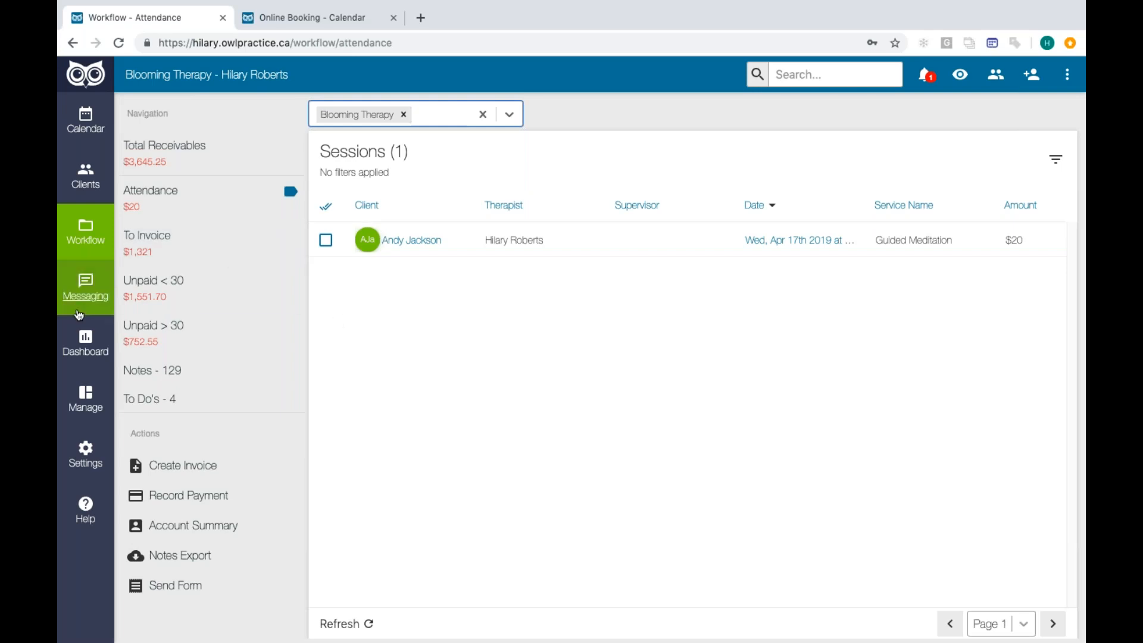
- View the Dashboard's year-over-year figures for both Blooming Therapy Mid Town and Blooming Therapy
click(87, 362)
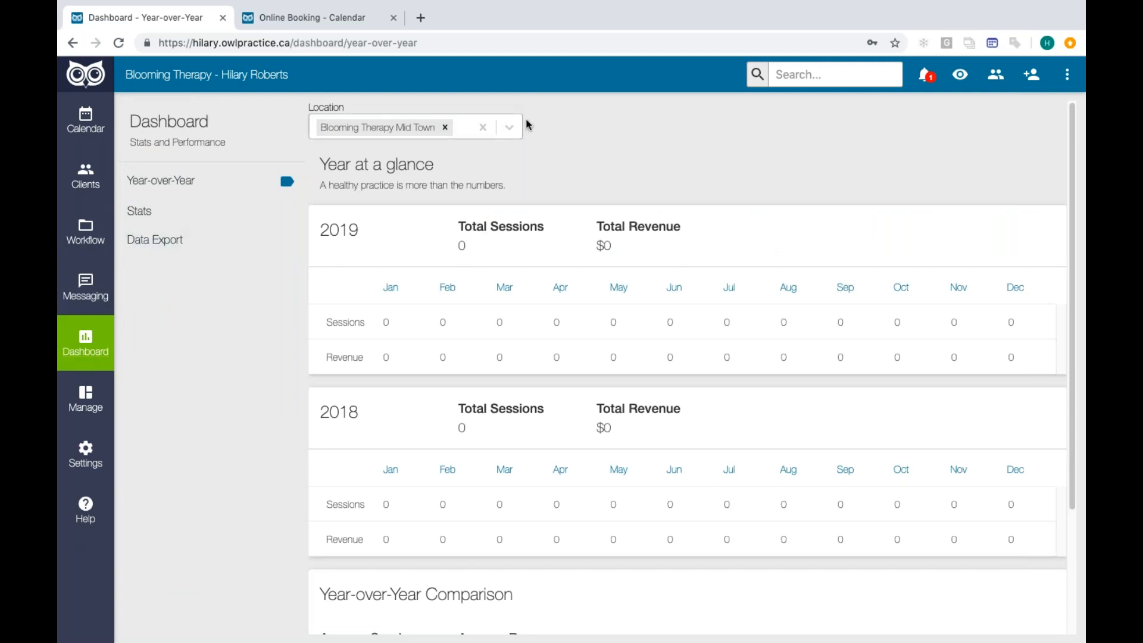
click(511, 128)
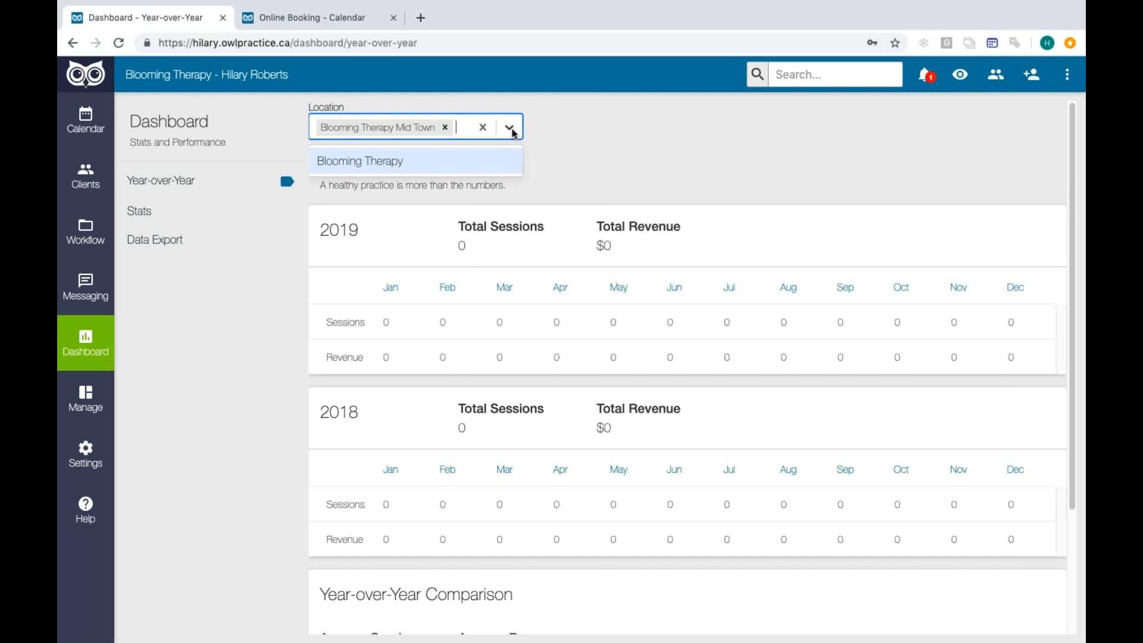
click(408, 159)
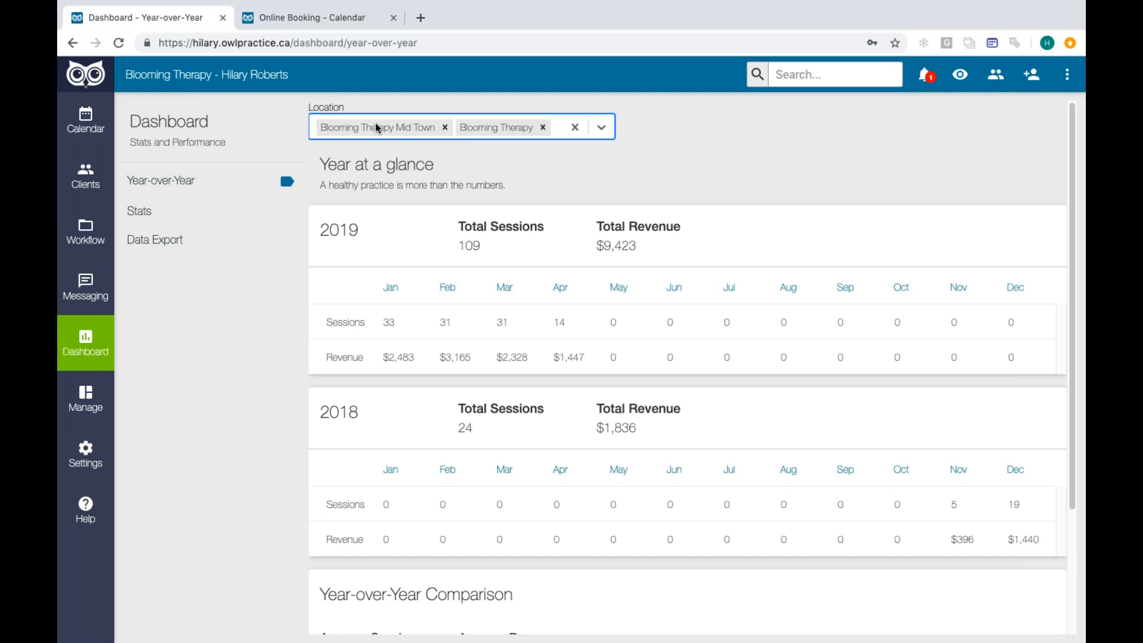
- View the Dashboard's Stats page and include Blooming Therapy in the Data Export page's location filter
click(203, 212)
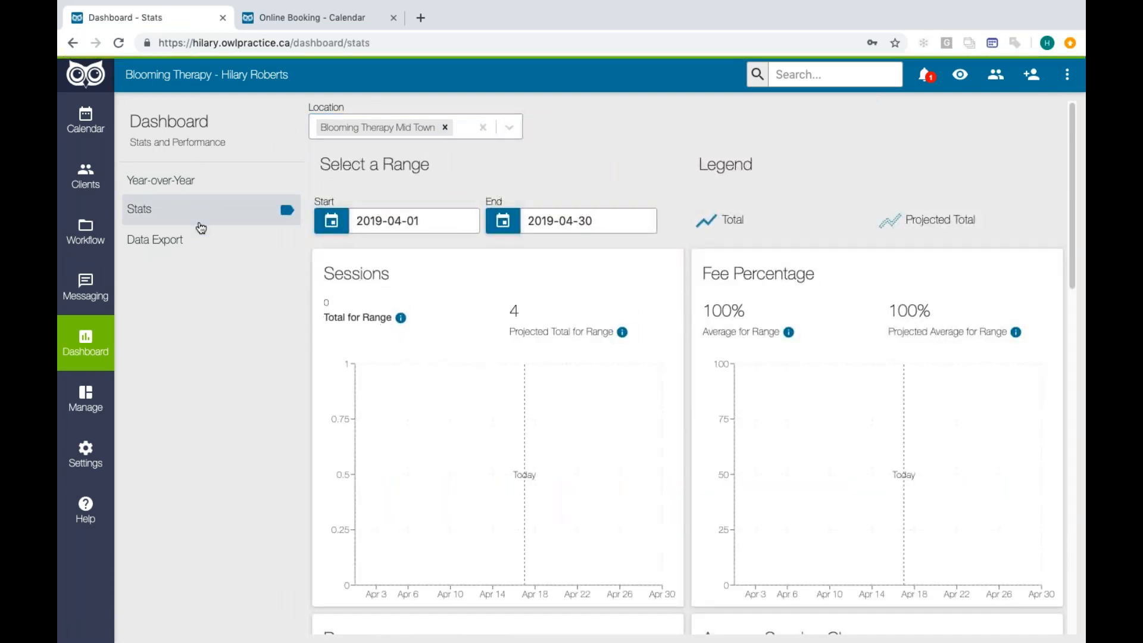
click(212, 238)
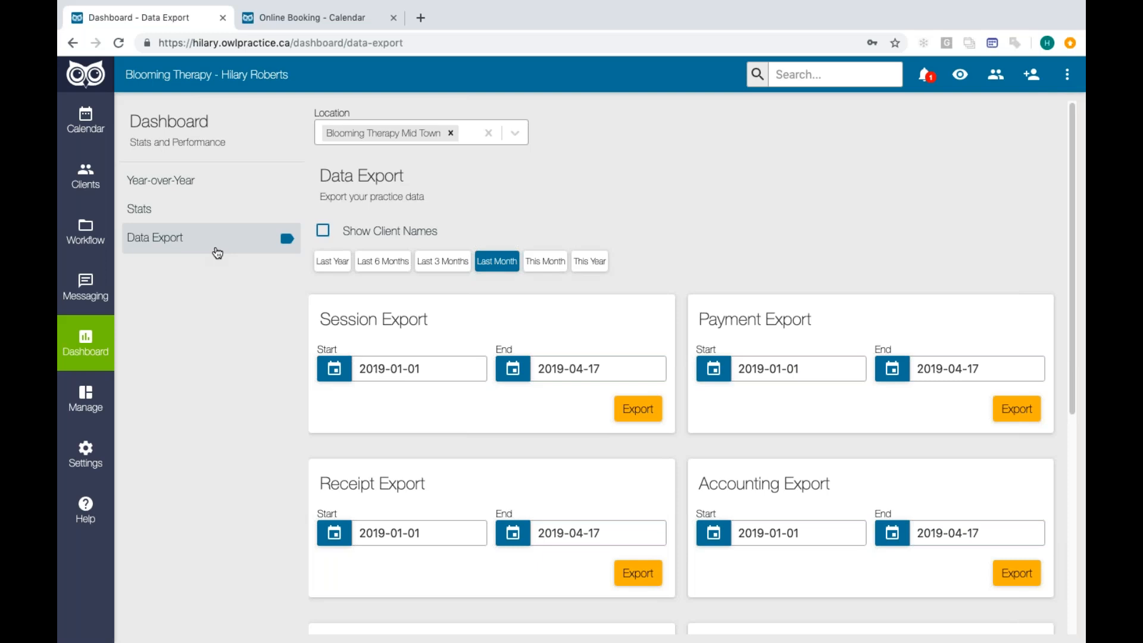
click(513, 133)
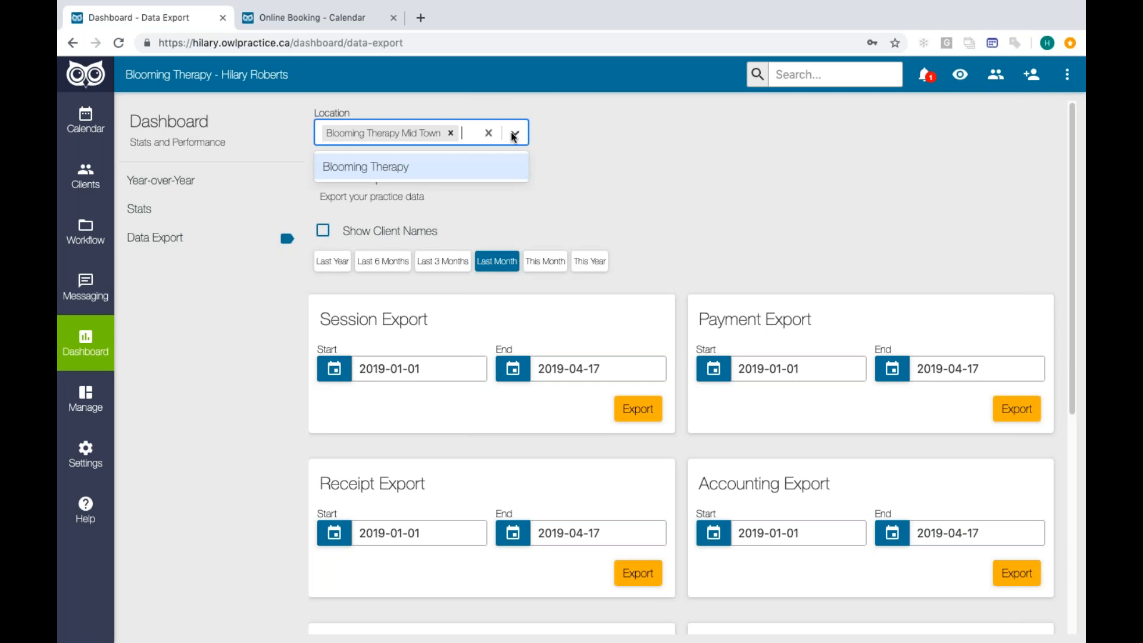
click(480, 173)
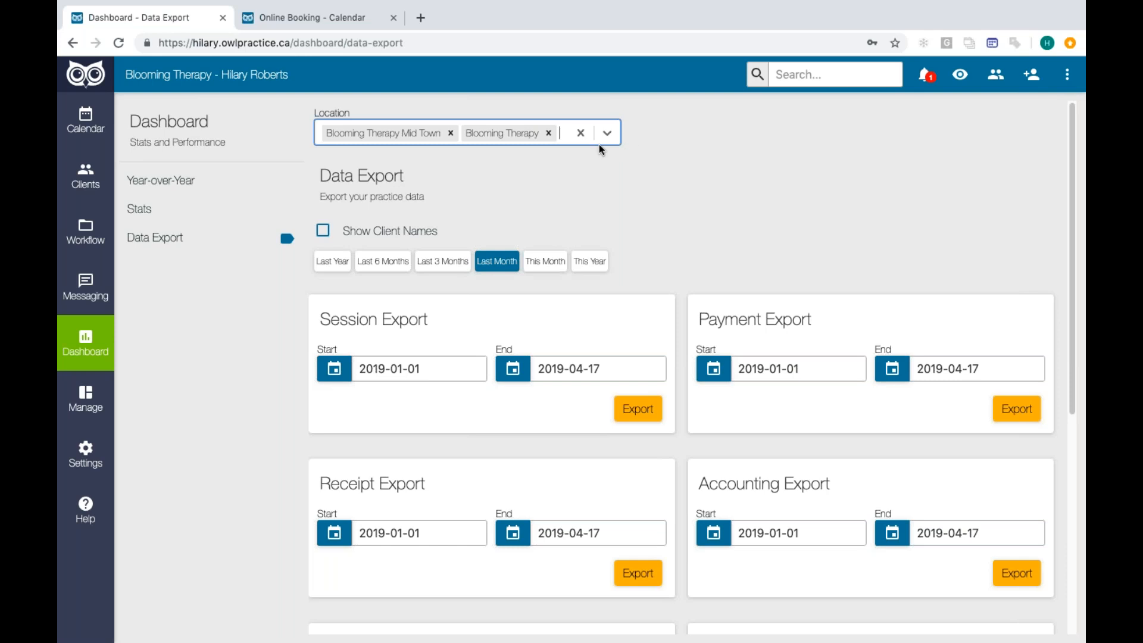
- Start adding a new location in the practice's location settings and name it Blooming Therapy Uptown
click(94, 477)
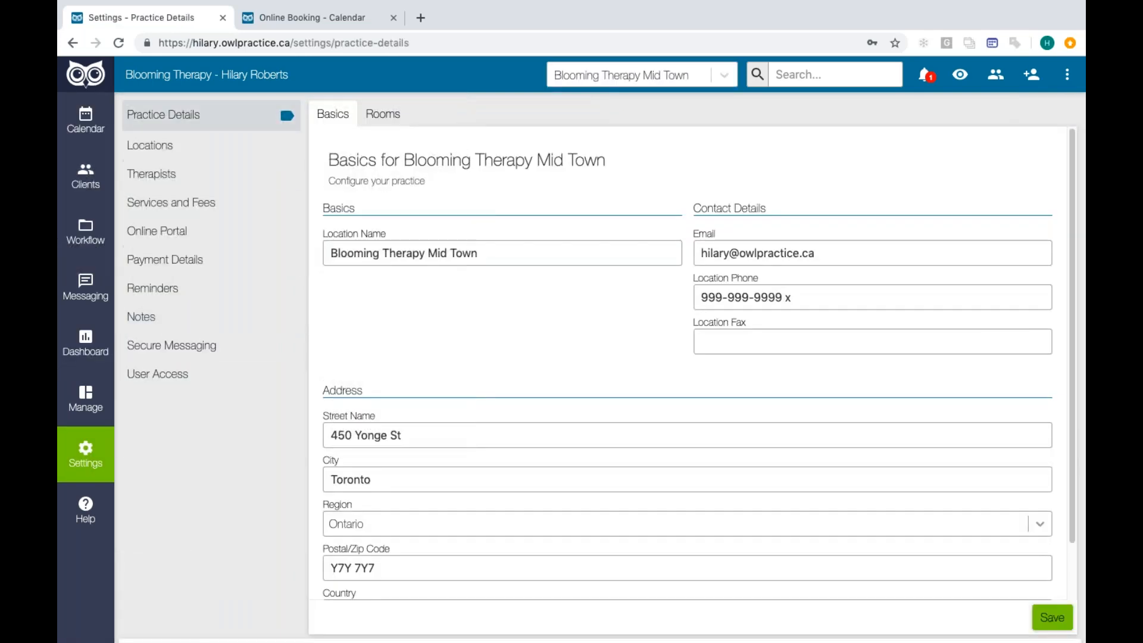
click(175, 149)
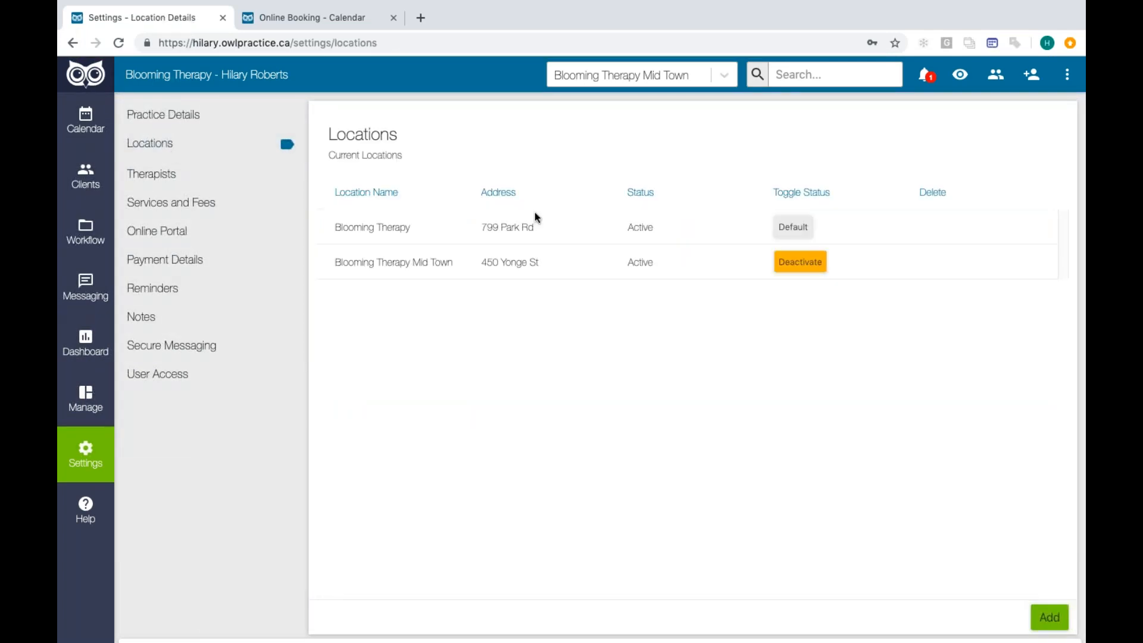
click(1043, 622)
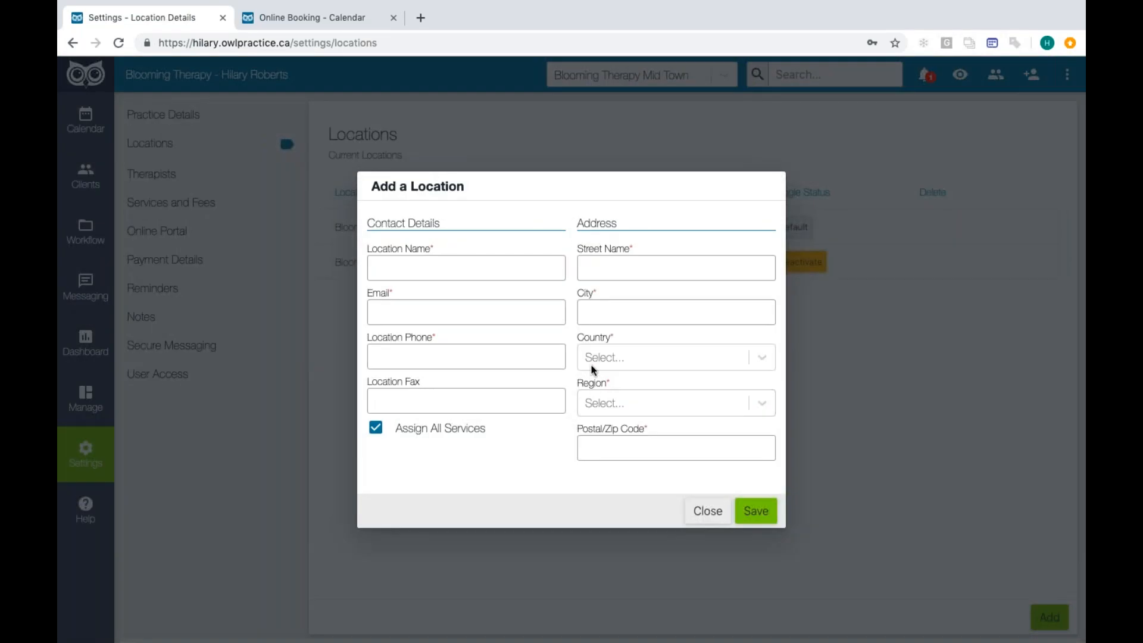
click(520, 270)
text(Blo)
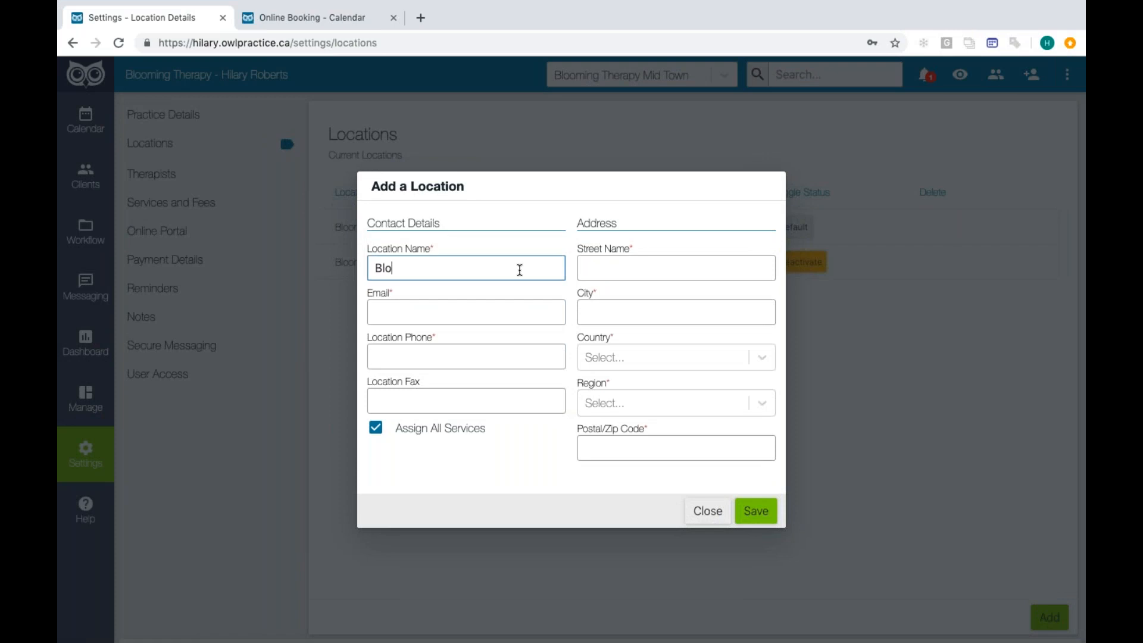
text(oming Therapy Upt)
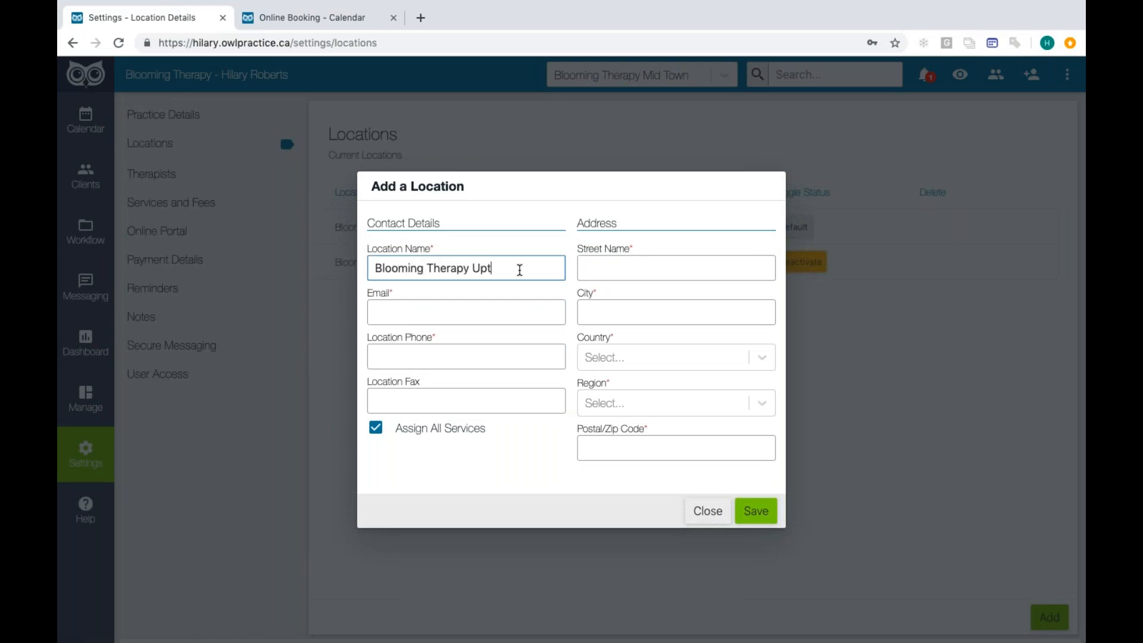
text(own)
- Fill in the new location's contact e-mail, phone number and fax number
click(501, 312)
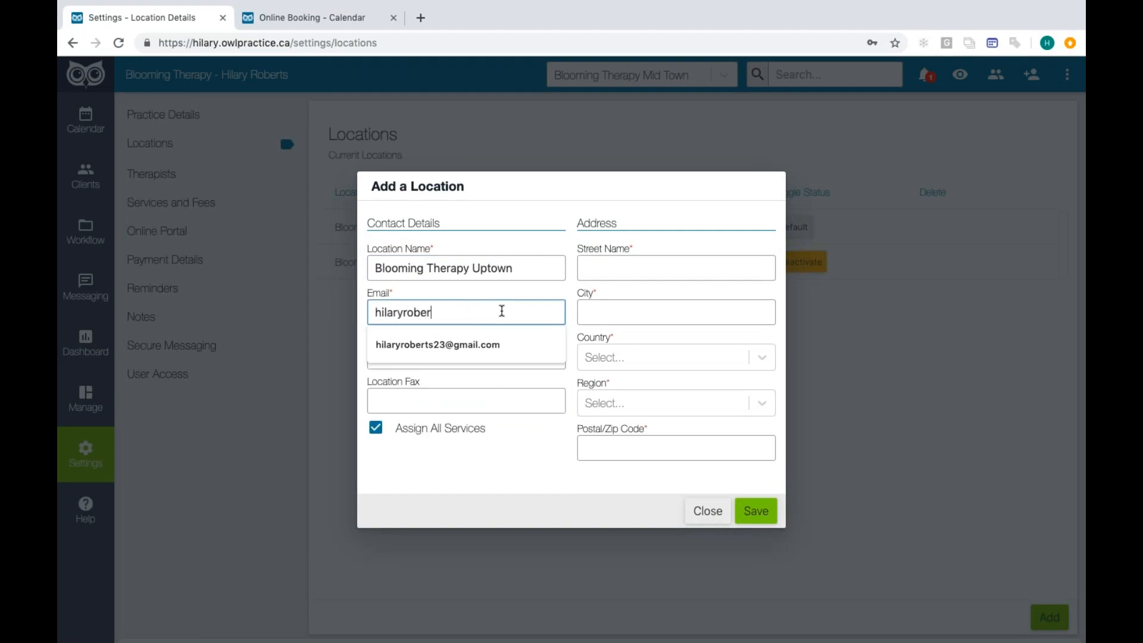
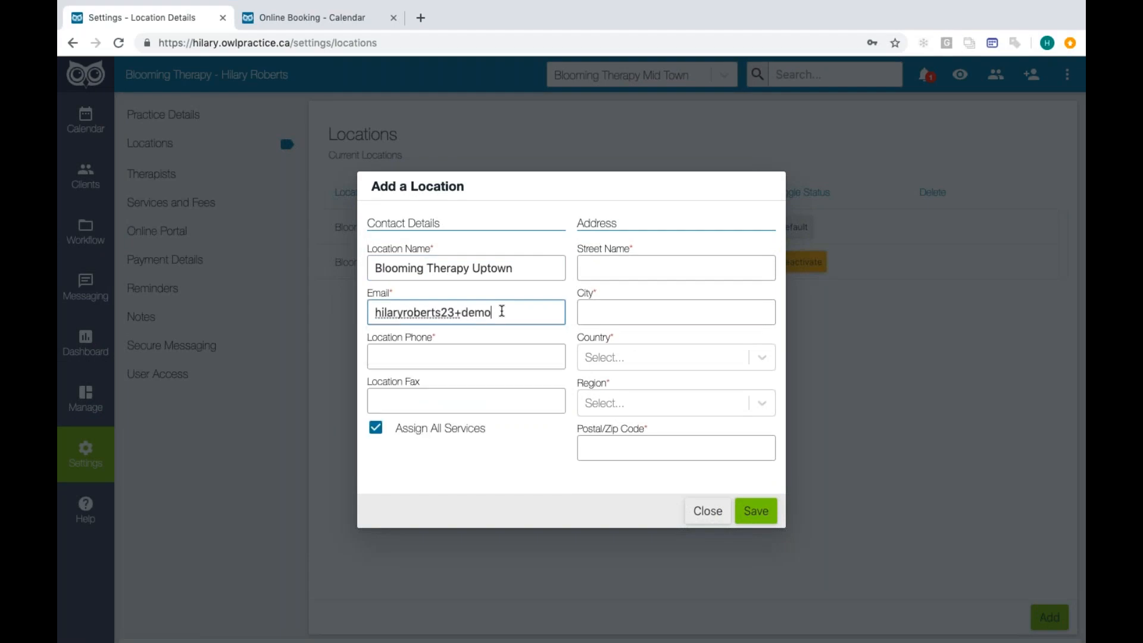
key(Tab)
text(666-666-6666)
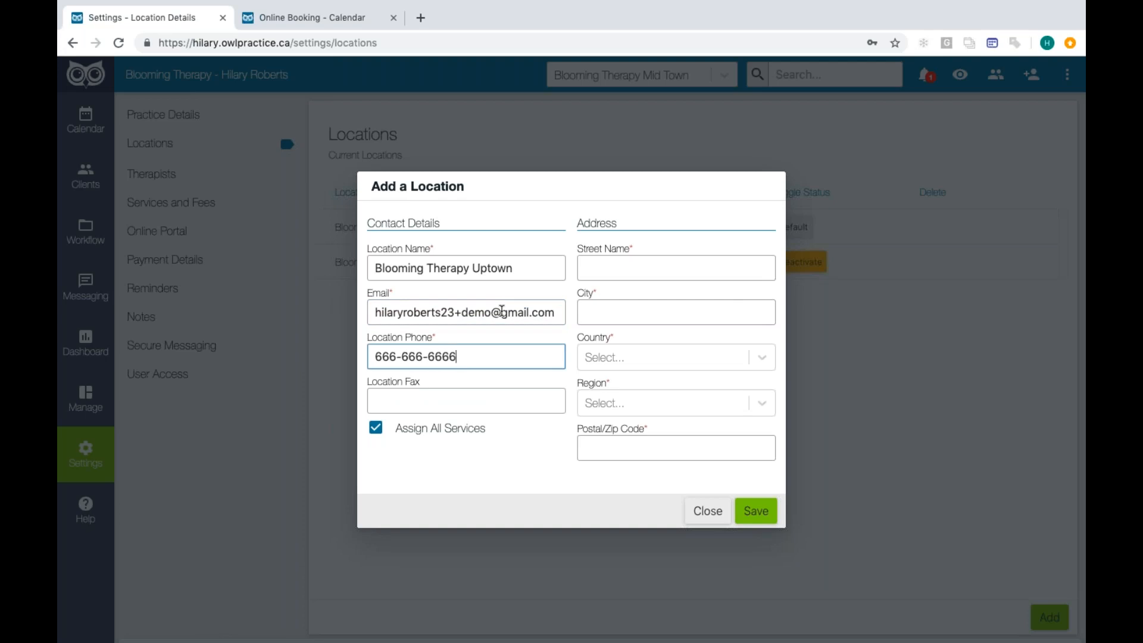
click(433, 406)
text(777-777-7777)
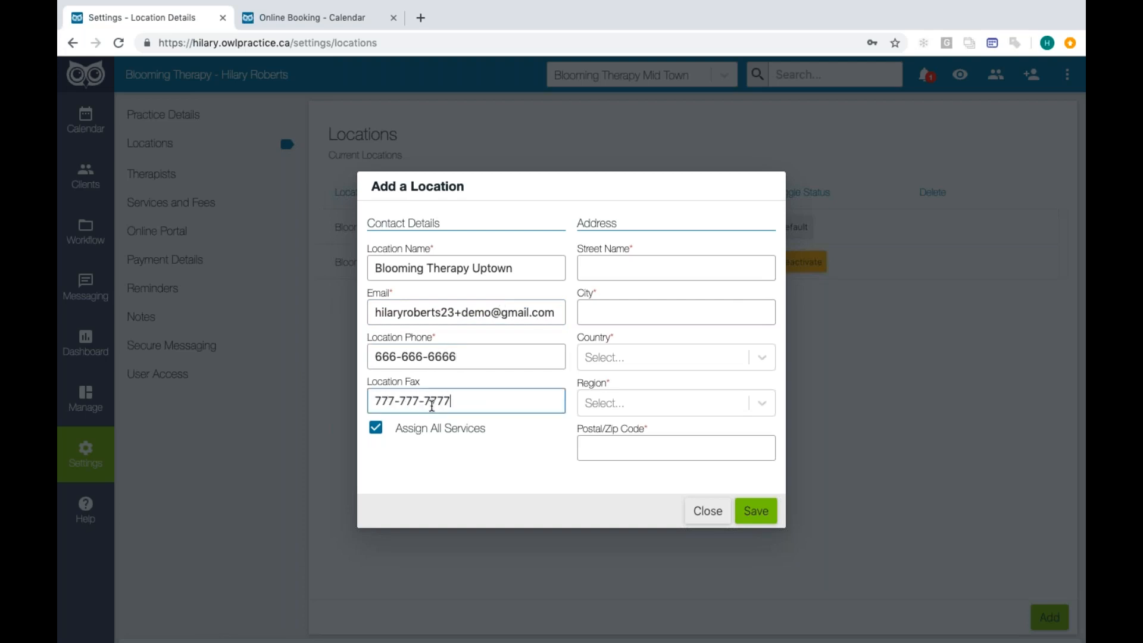
- Enter the new location's street address and set its city to Toronto
click(629, 265)
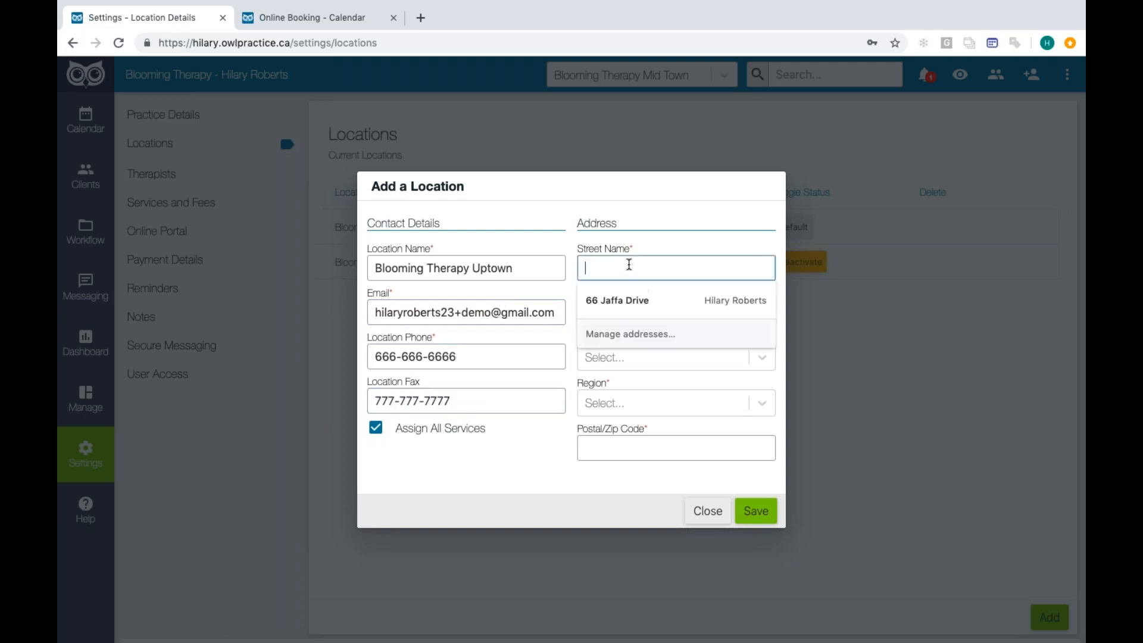
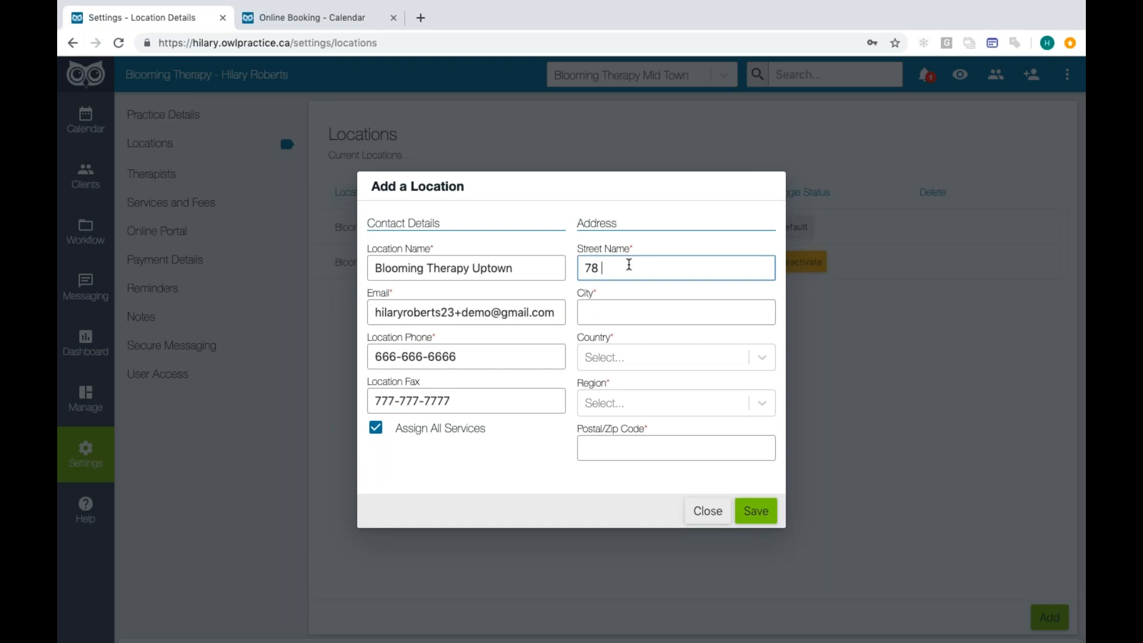
click(672, 316)
text(Toronto)
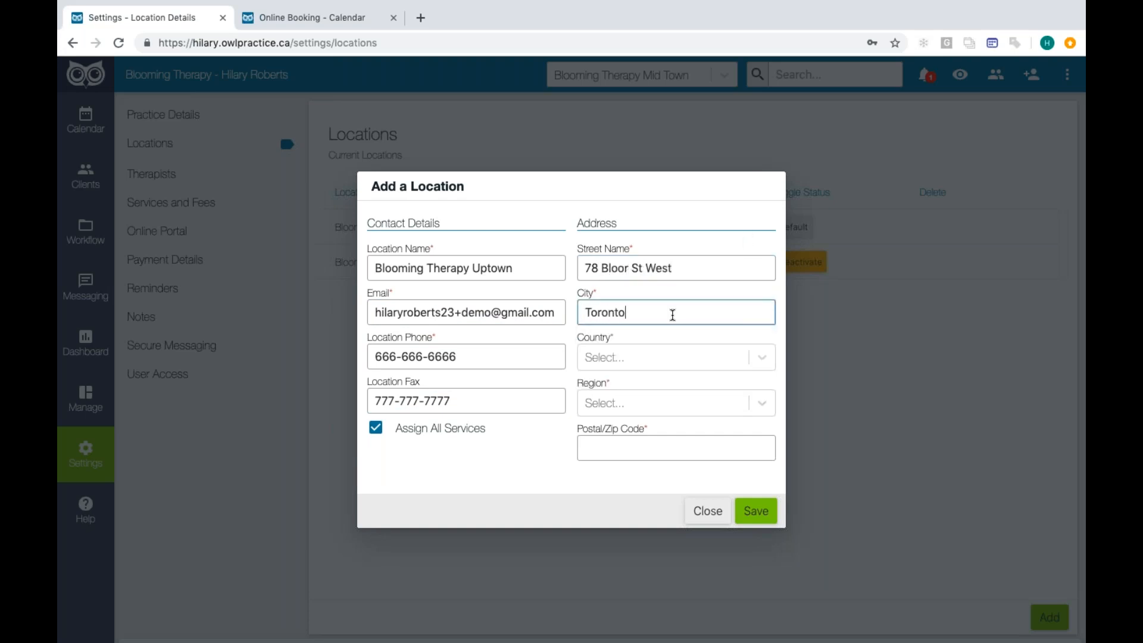
- Set the new location's country to Canada and its region to Ontario
click(655, 355)
click(625, 396)
click(626, 403)
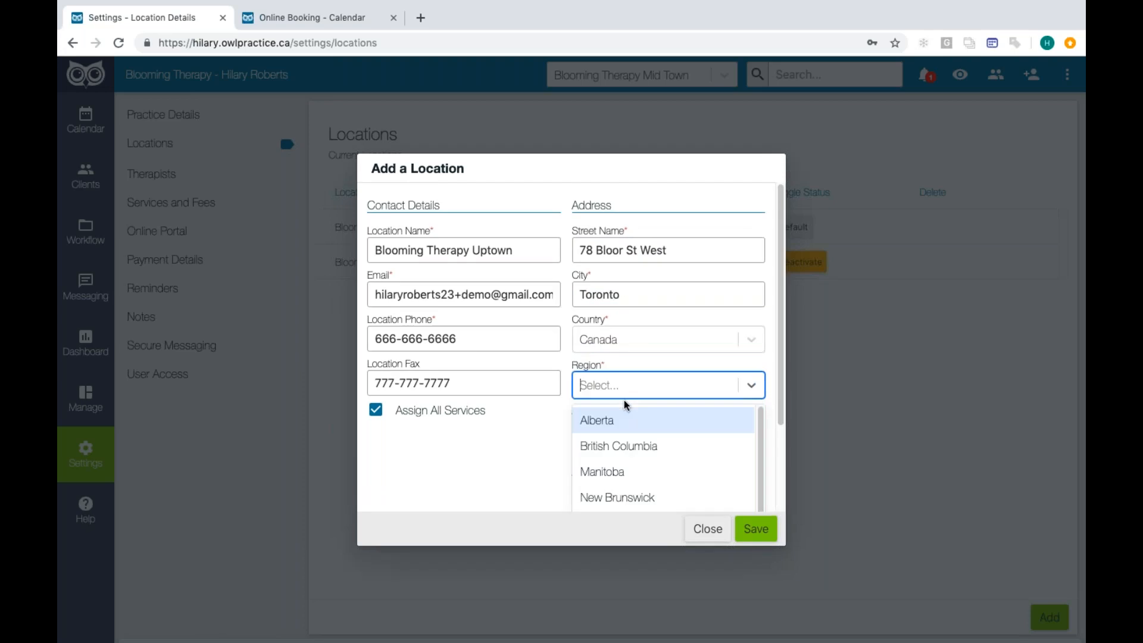
scroll(603, 494, down, 3)
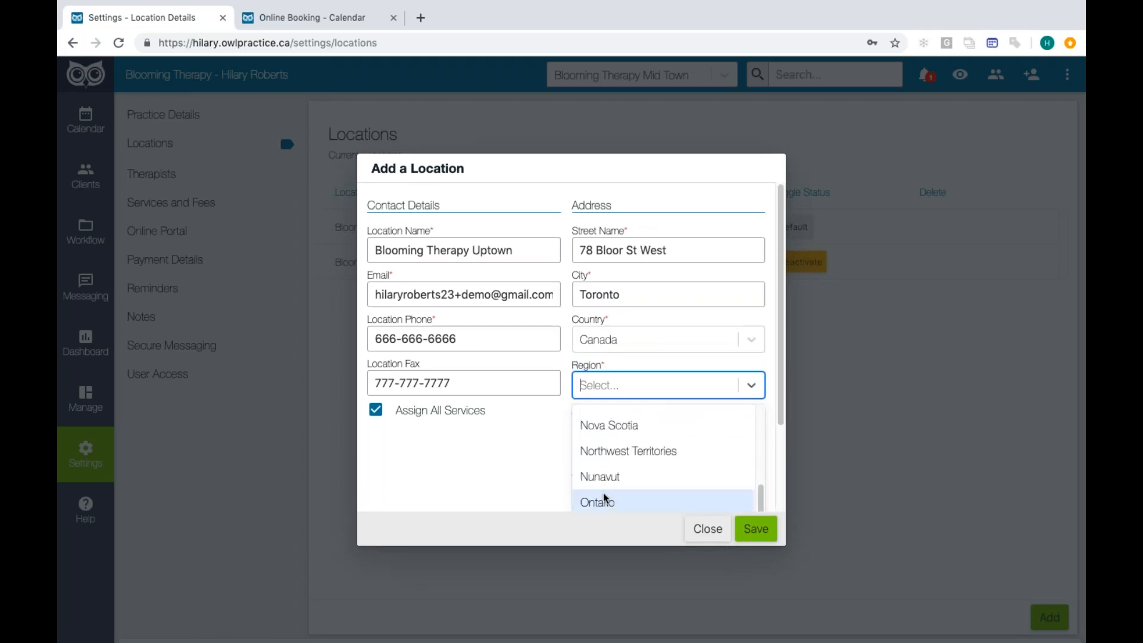
click(603, 499)
- Enter the new location's postal code and save the location with all services assigned
click(649, 449)
text(y7)
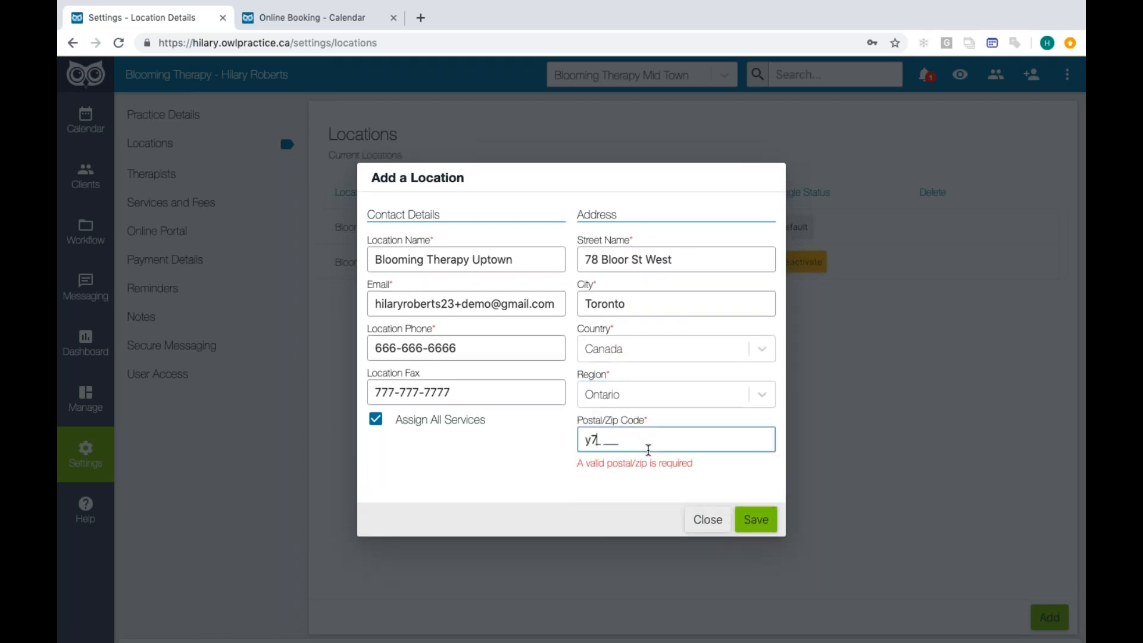
text(y 7y7)
click(456, 457)
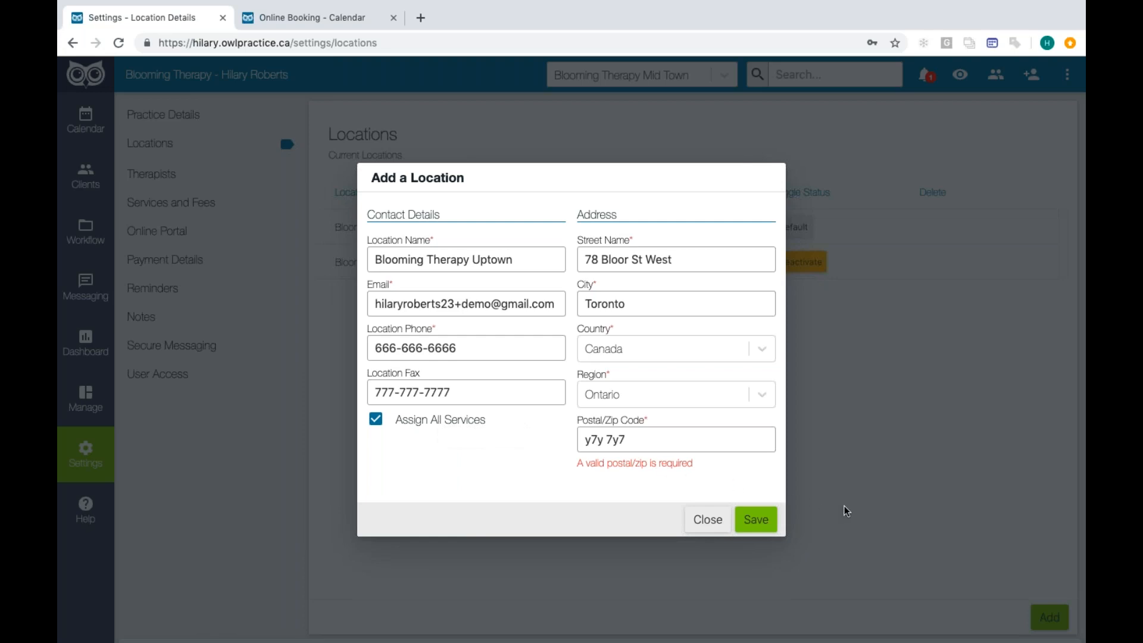
drag(634, 438, 575, 439)
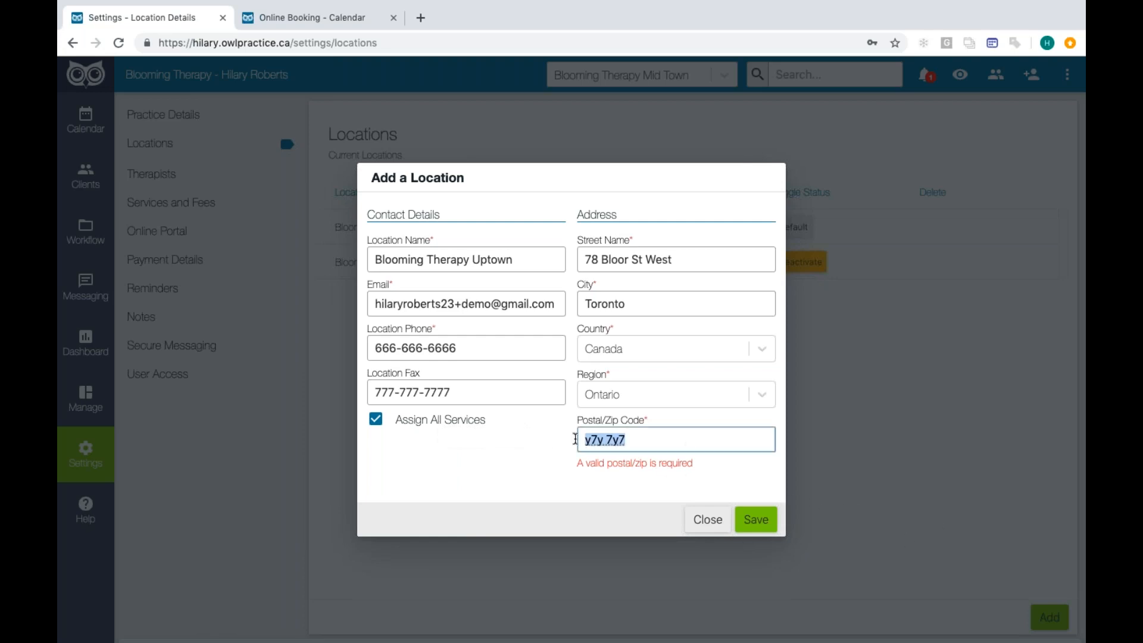
text(y7y 7y7)
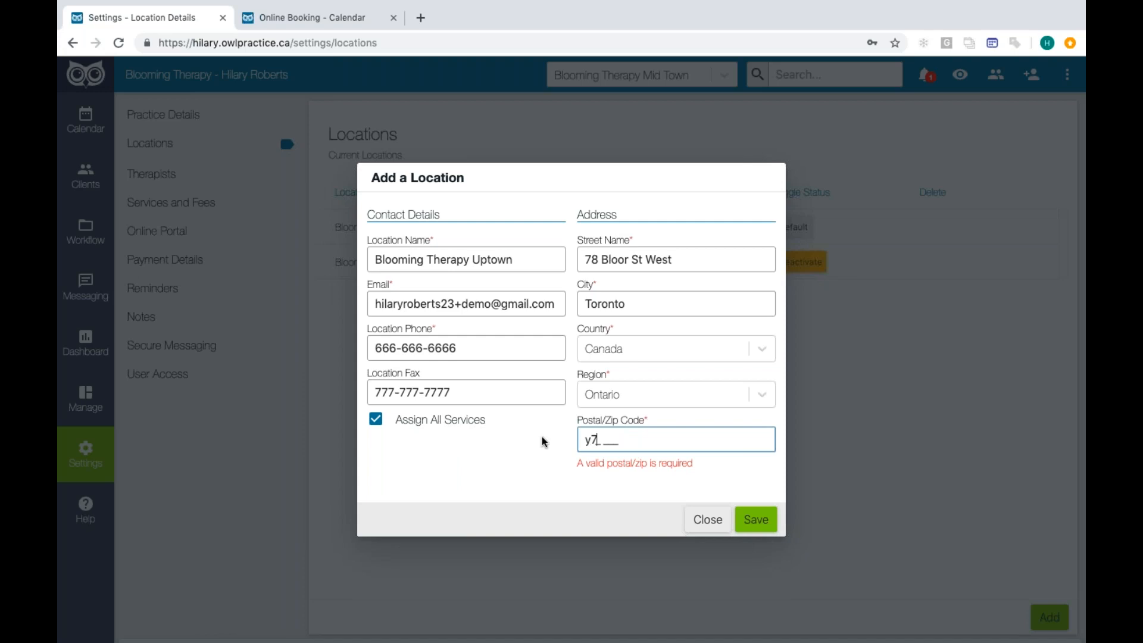
click(755, 520)
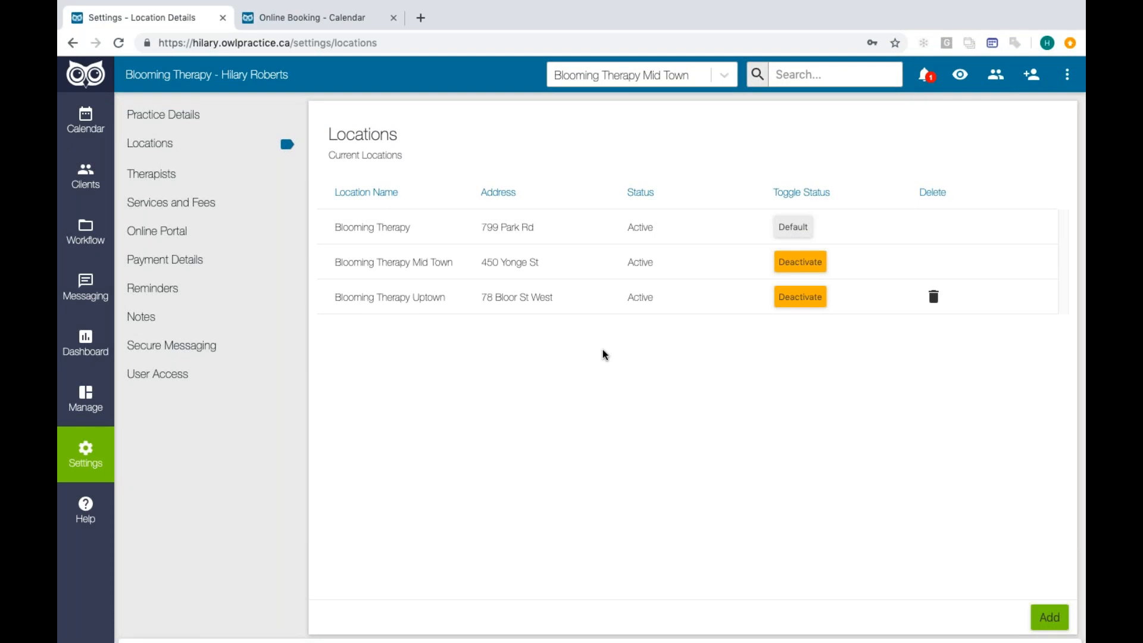
- Switch the active location to Blooming Therapy Uptown and review the basics and room settings in its practice details
click(585, 81)
click(596, 136)
click(168, 124)
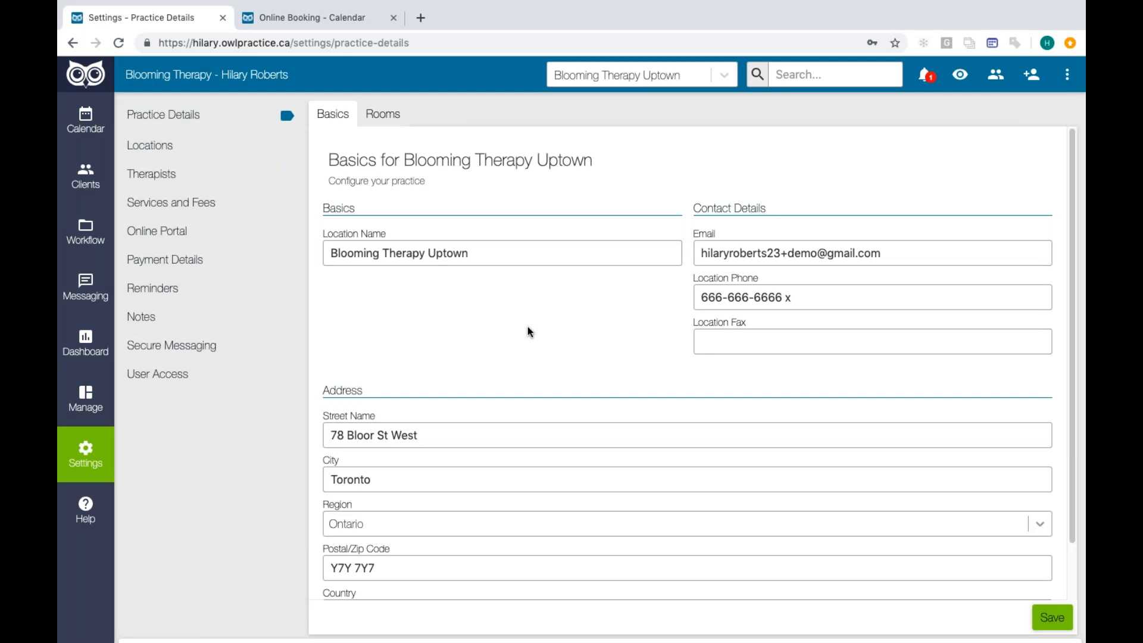
click(383, 114)
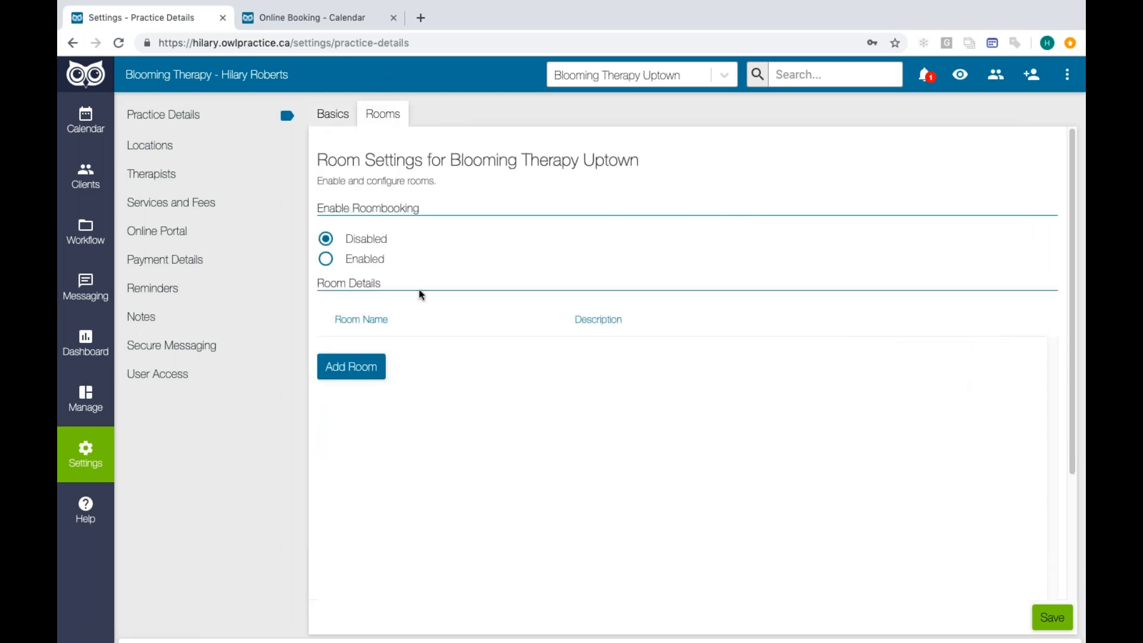
- Check the locations list, open the supervised therapist's profile for editing, and assign the therapist to Blooming Therapy Uptown
click(172, 151)
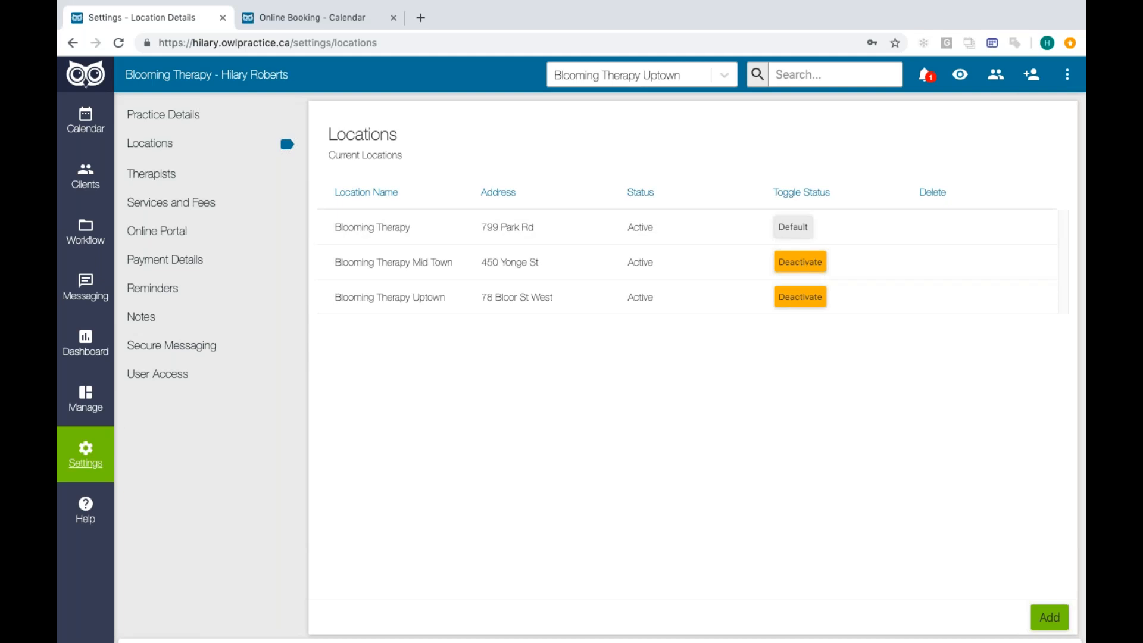
click(180, 182)
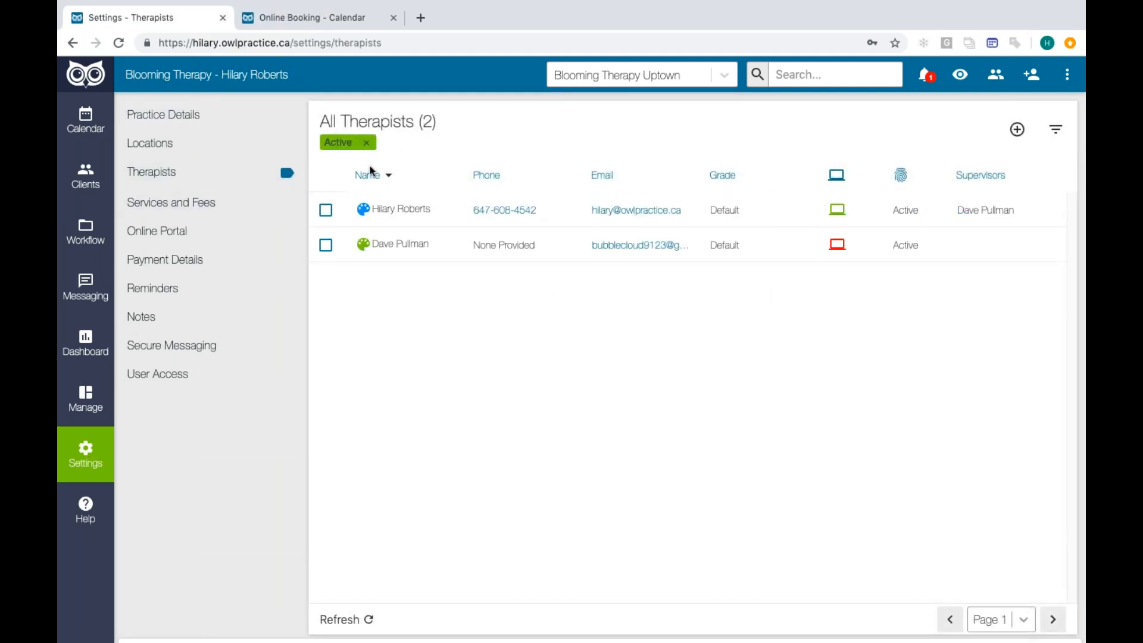
click(398, 210)
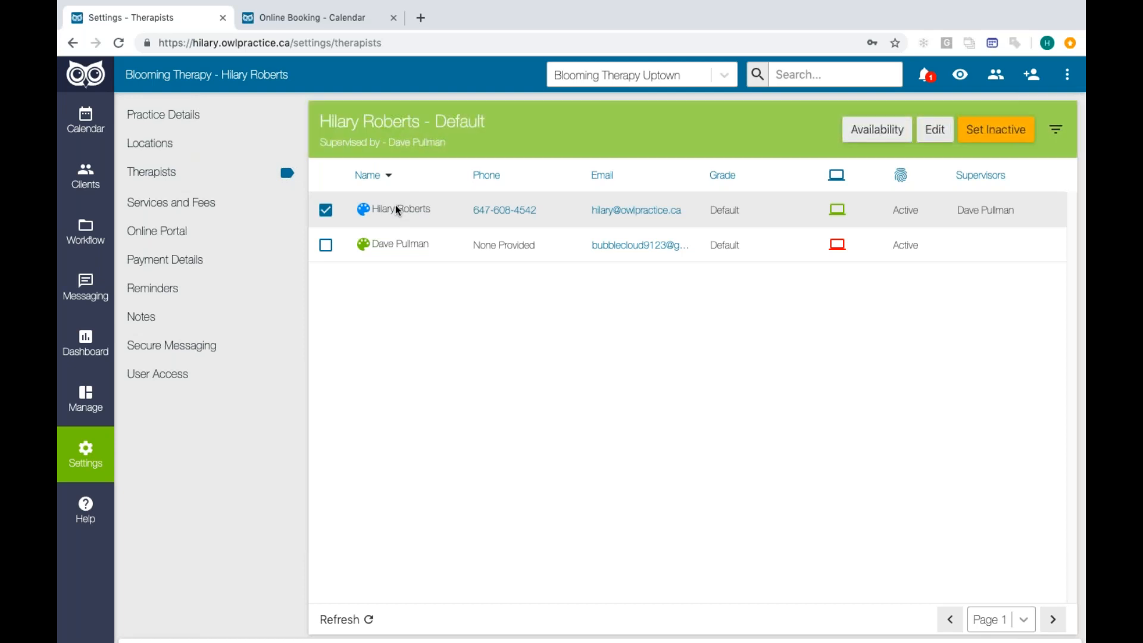
click(935, 130)
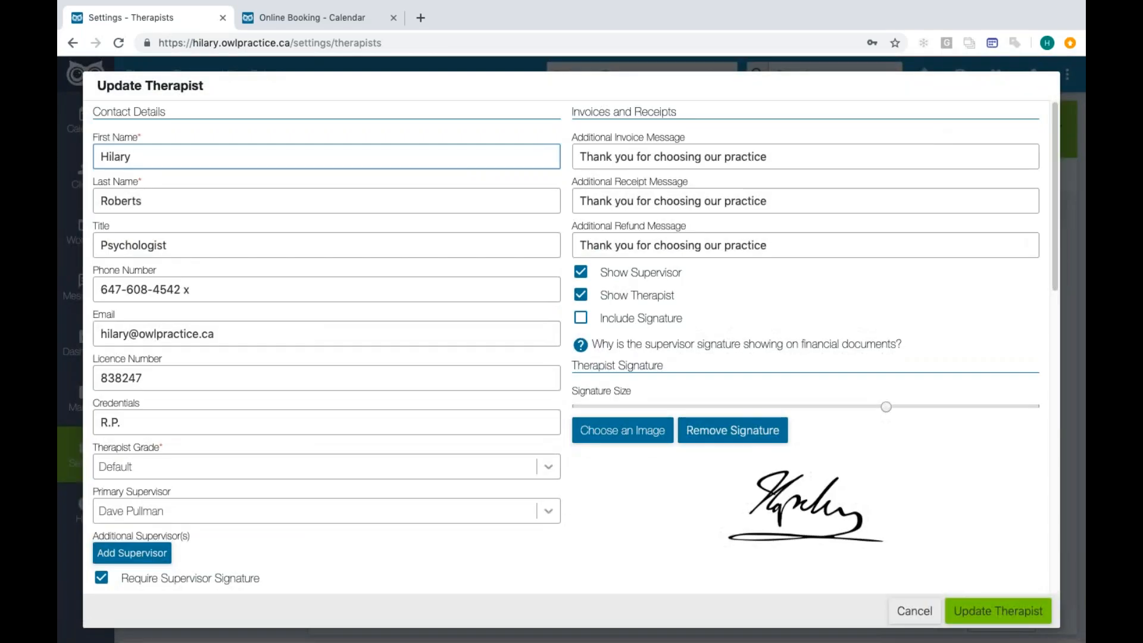
scroll(907, 243, down, 6)
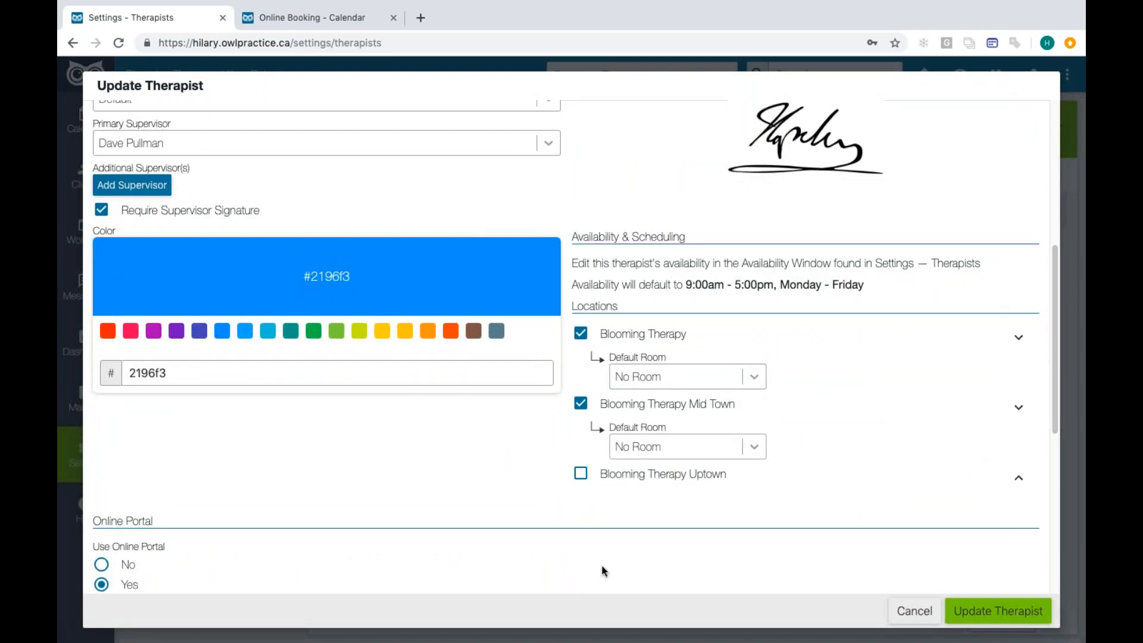
click(581, 475)
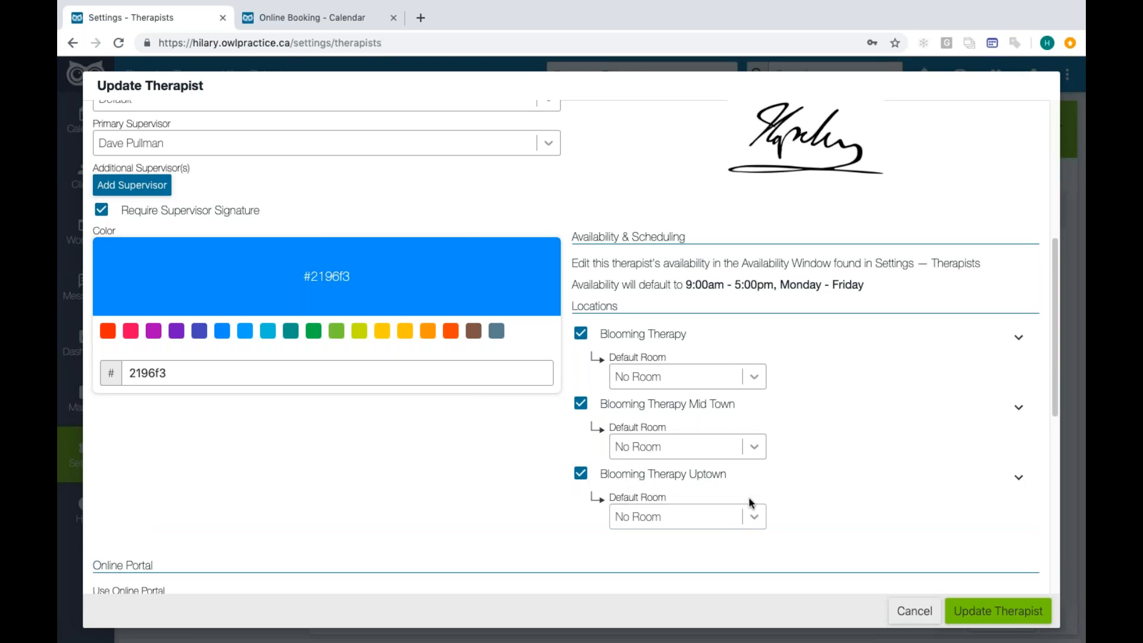
- Set the therapist's default room at Blooming Therapy to Family Room and save the therapist update
click(755, 378)
click(728, 431)
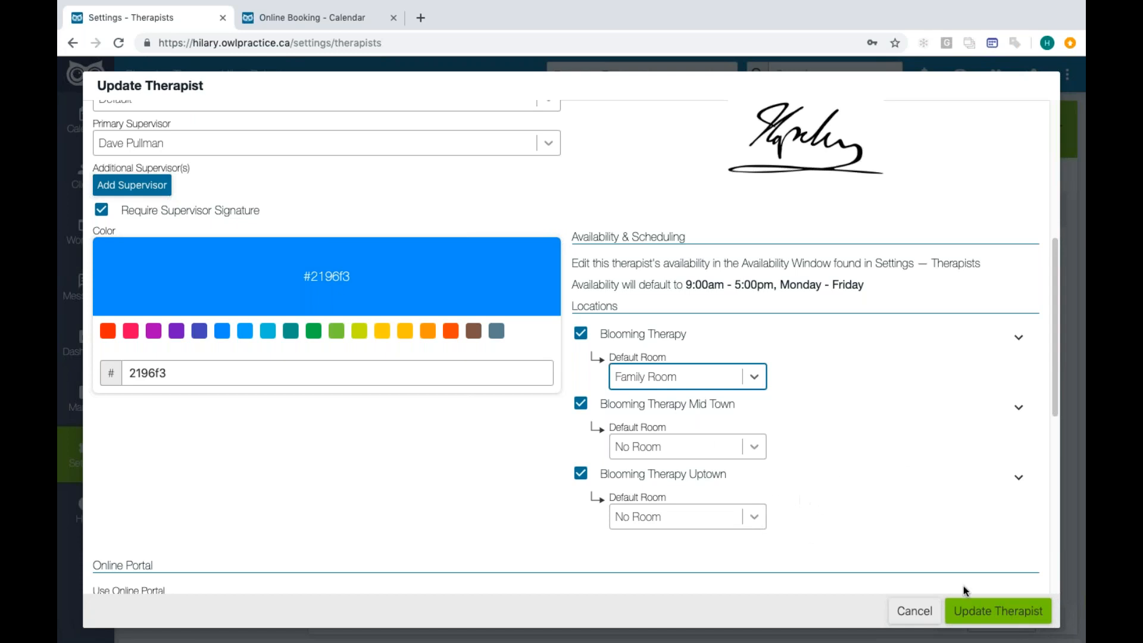
click(1019, 613)
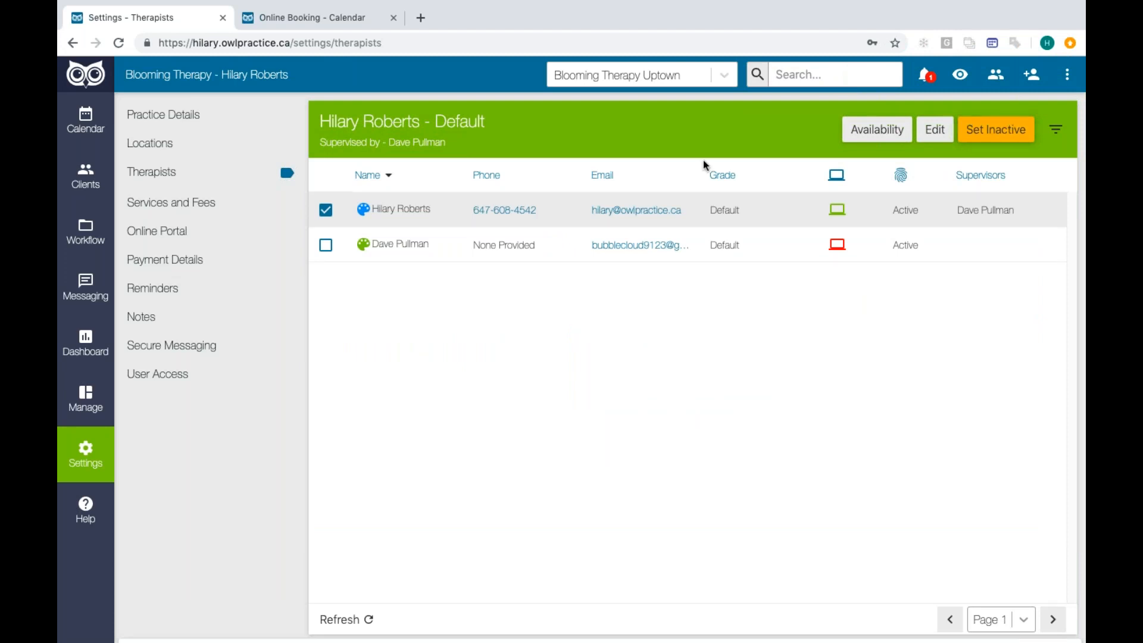
- Open the supervised therapist's general availability schedule and look through the locations it can be set for
click(873, 140)
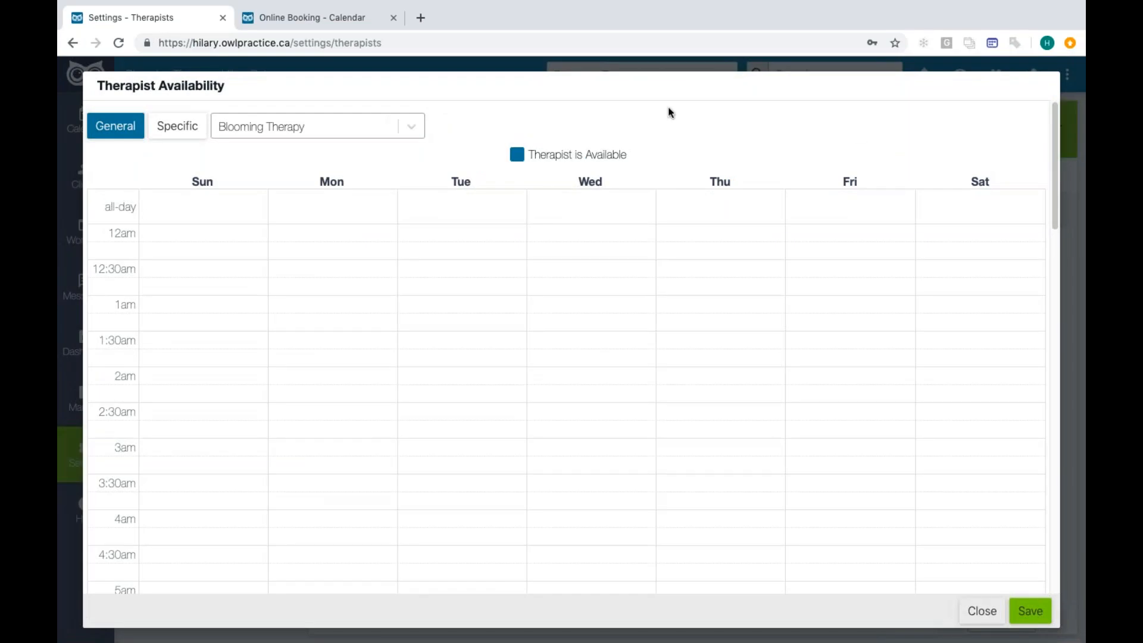
click(411, 127)
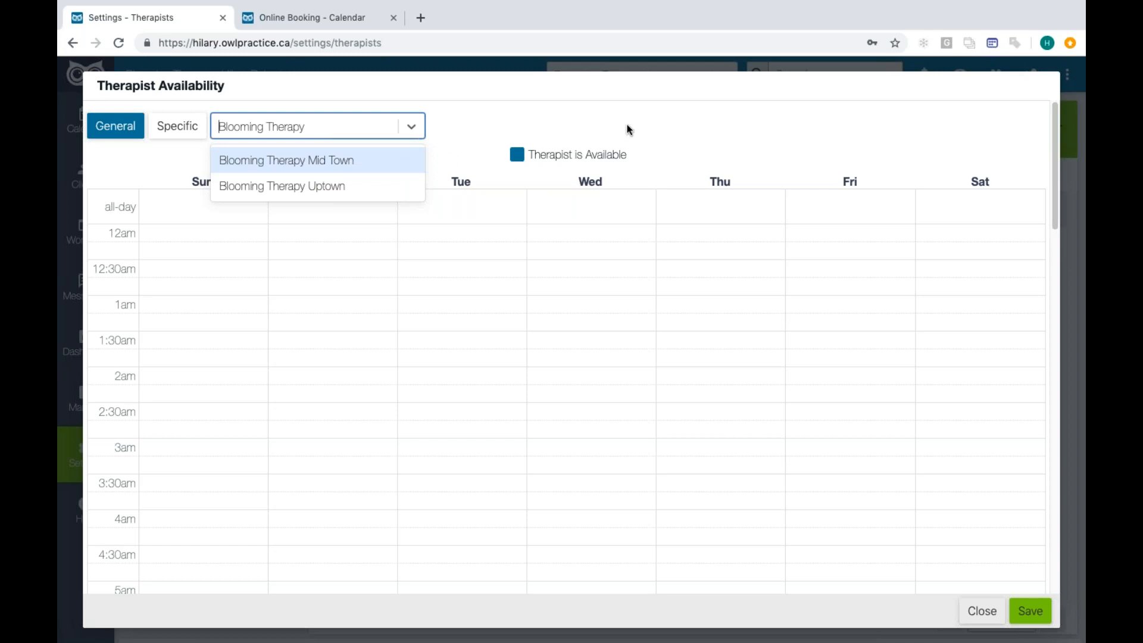
click(376, 176)
click(411, 125)
click(649, 132)
- Add a Monday availability block from 4:15am to 6:15am for the therapist, save it, and close the schedule
scroll(649, 132, down, 5)
click(379, 302)
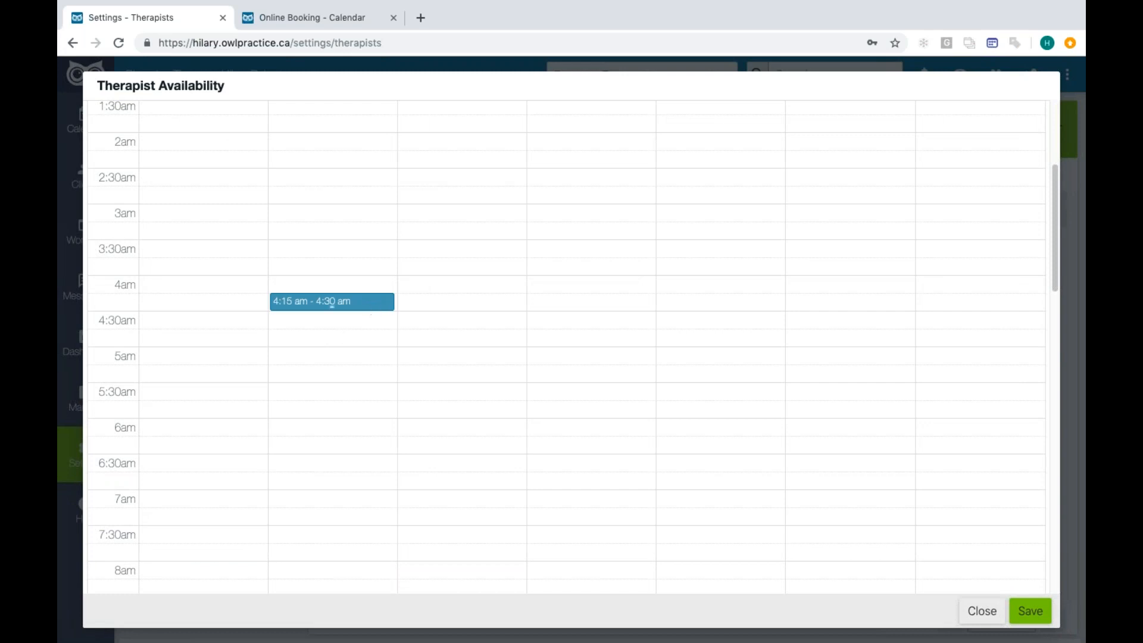
drag(331, 307, 360, 437)
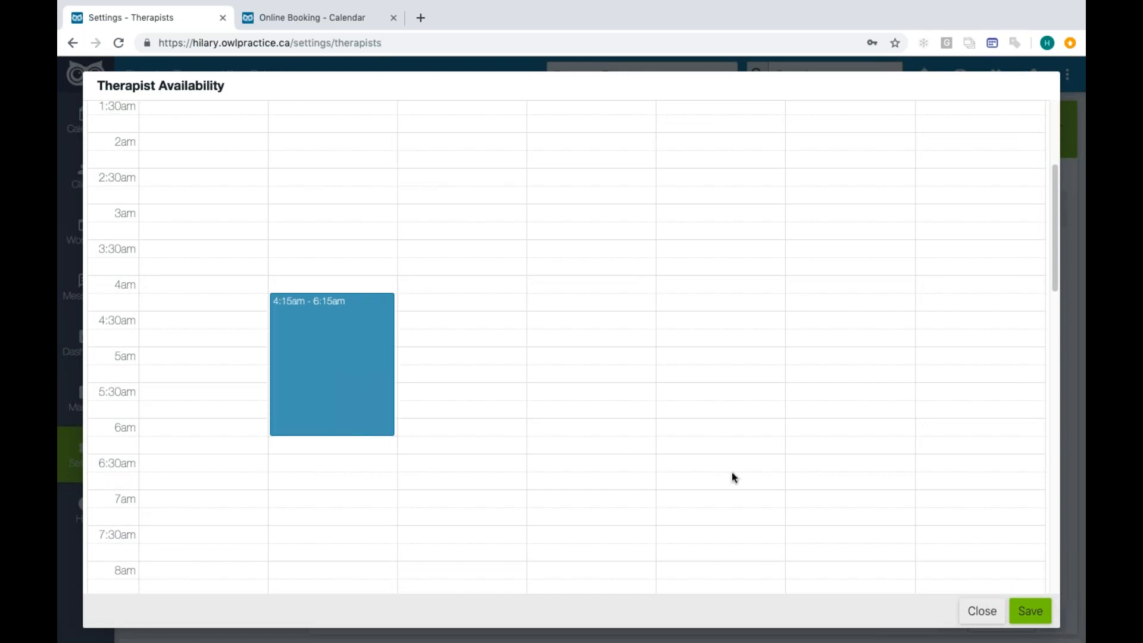
click(1042, 621)
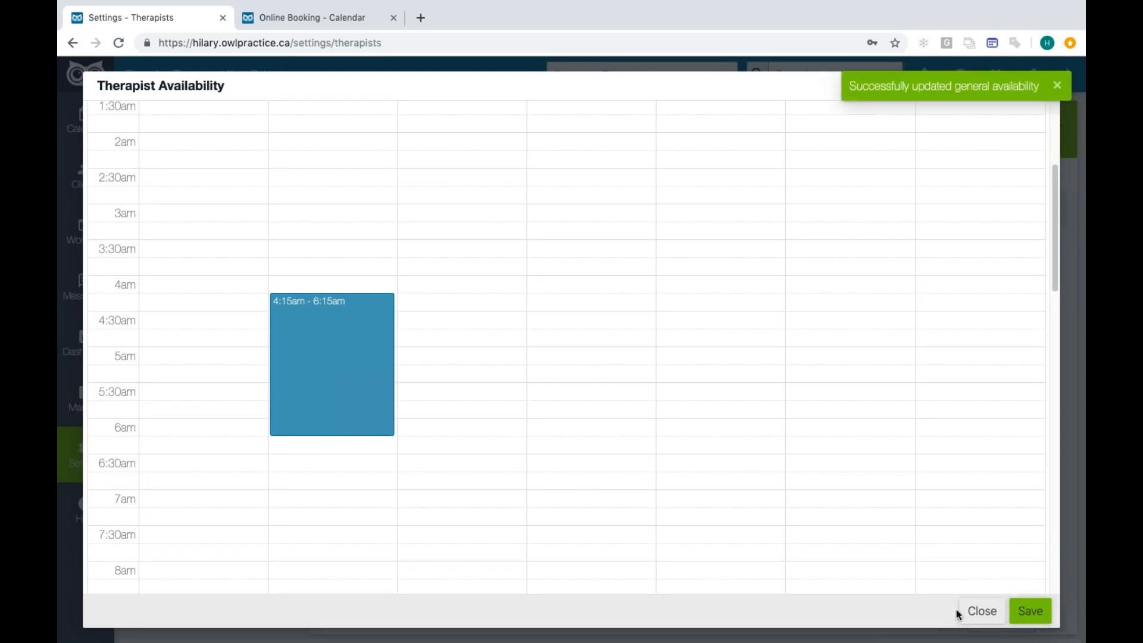
click(989, 614)
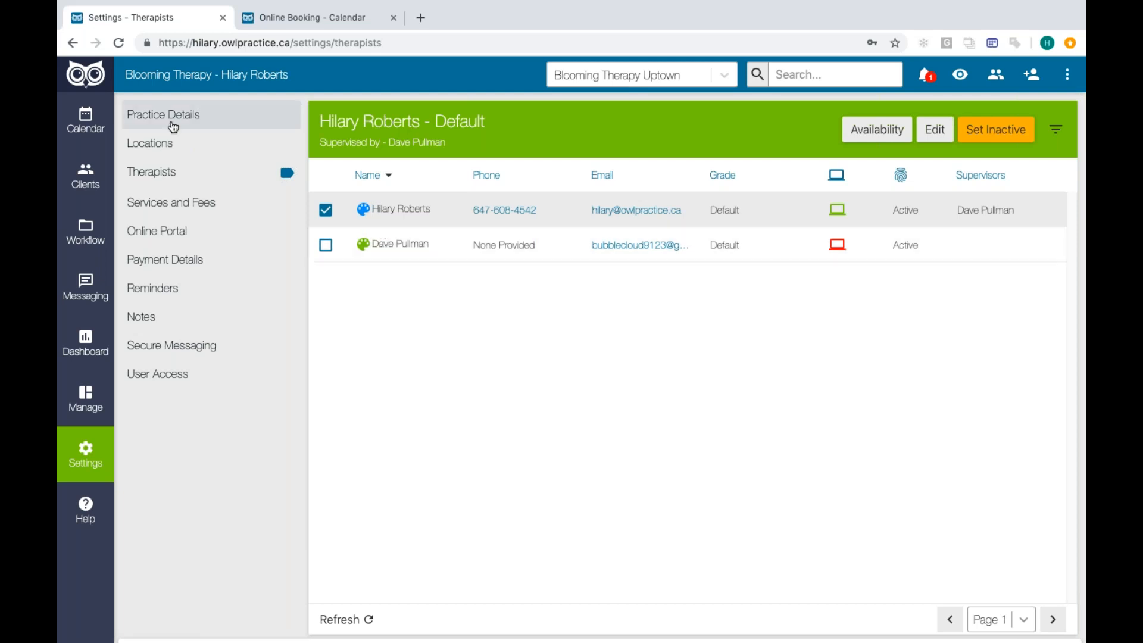
- Open the calendar and switch the active location to Blooming Therapy Mid Town
click(100, 124)
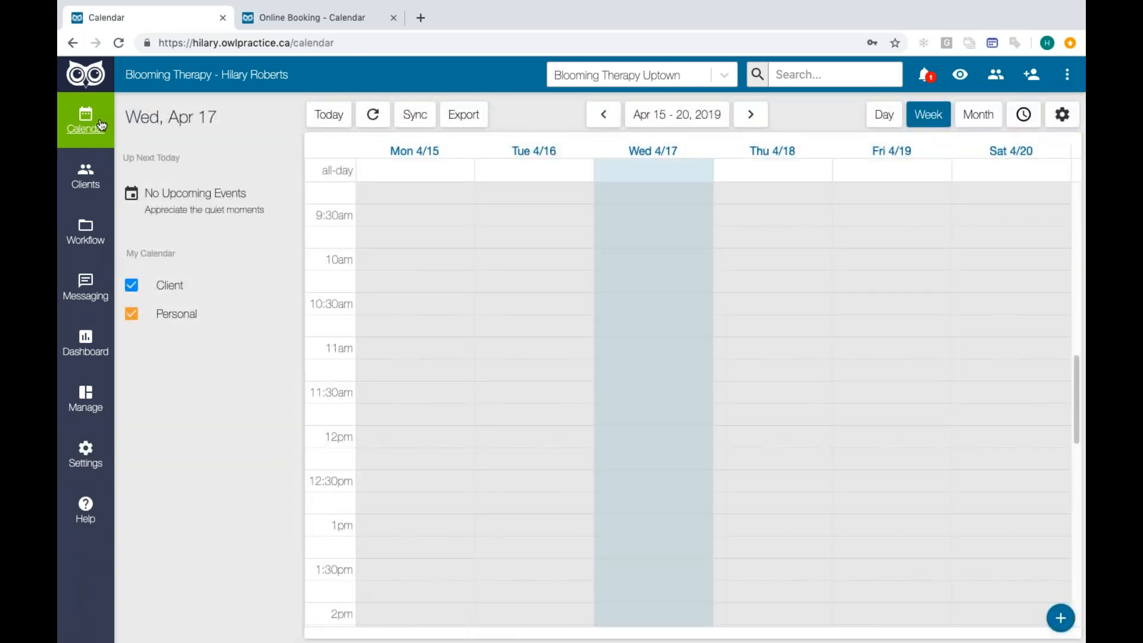
click(735, 77)
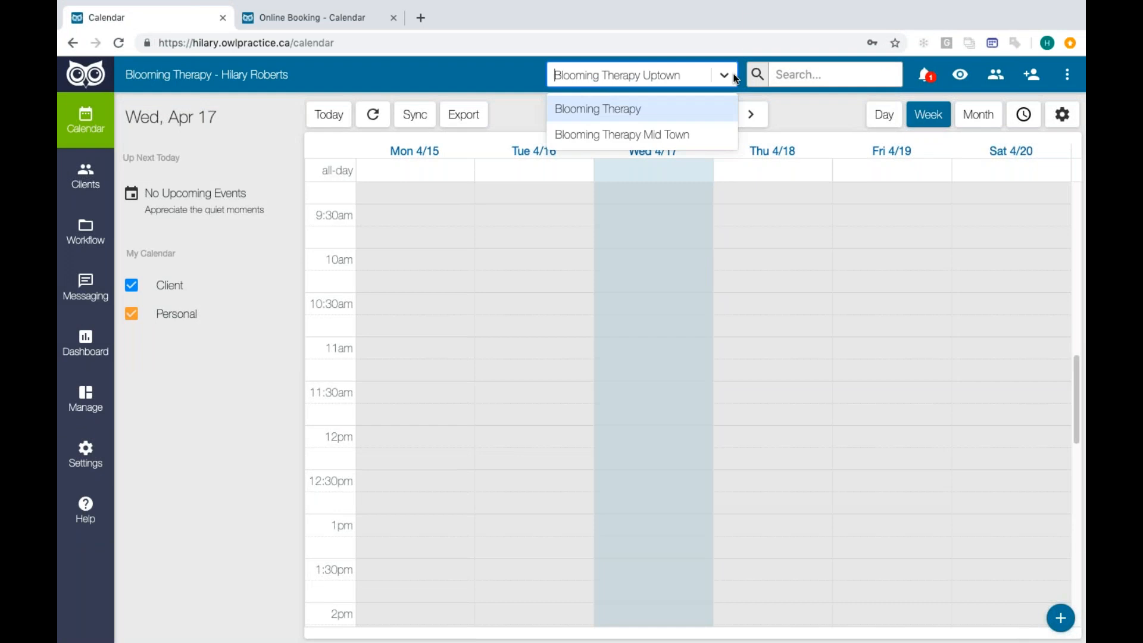
click(679, 135)
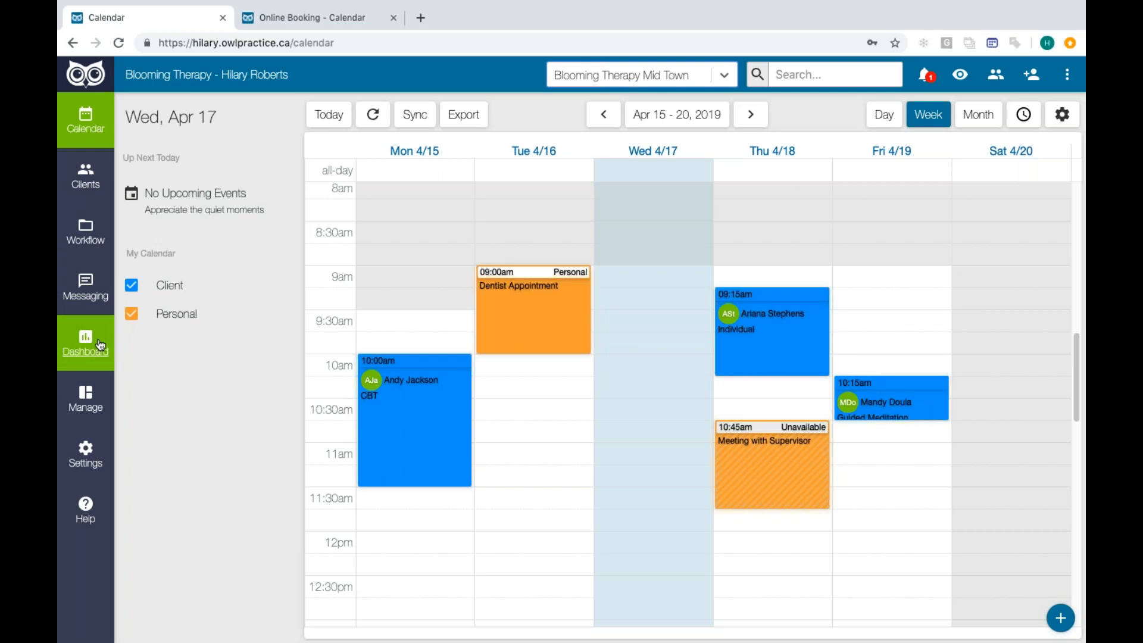
- Review the room settings and reminder templates for Blooming Therapy Mid Town
click(94, 458)
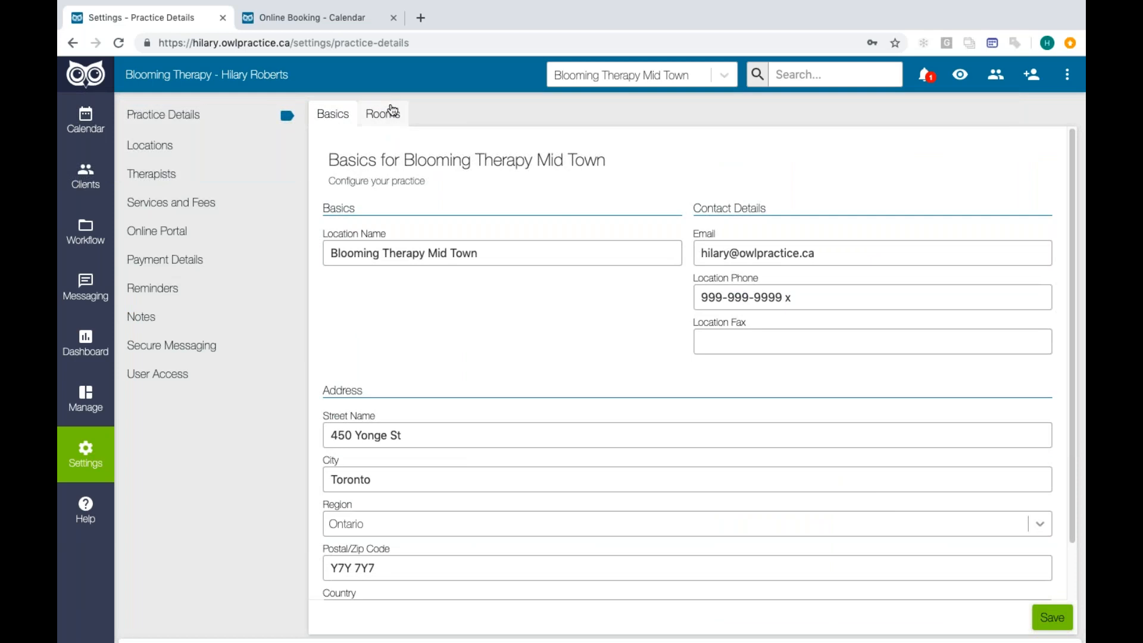
click(384, 113)
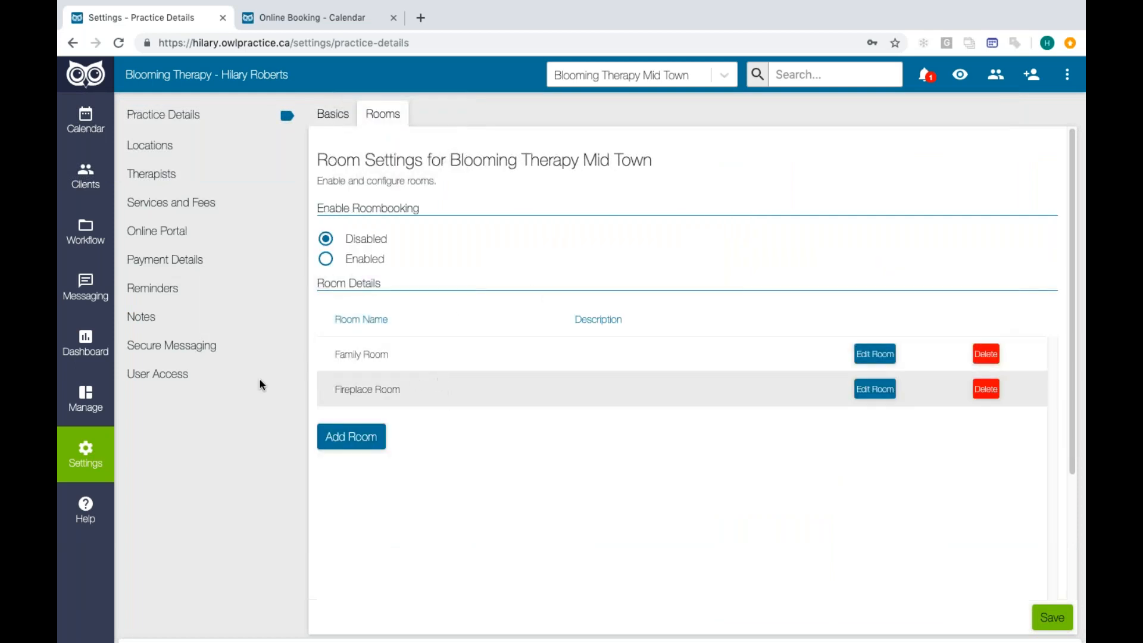
click(167, 291)
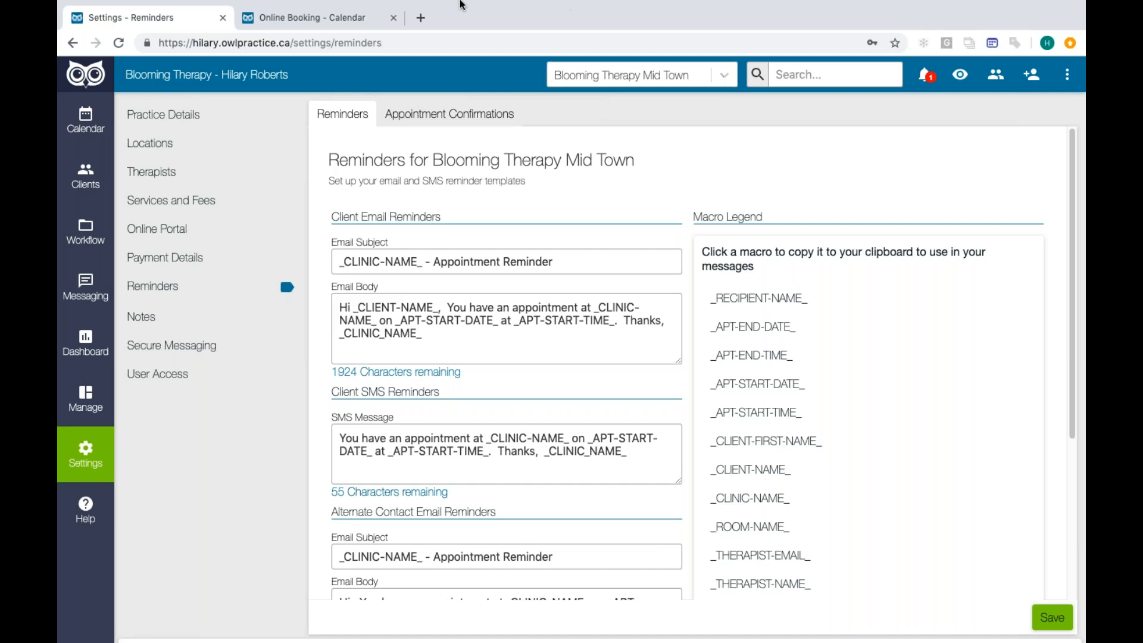
- Review the Mid Town weekly calendar and open the global search to view its filter options
click(105, 135)
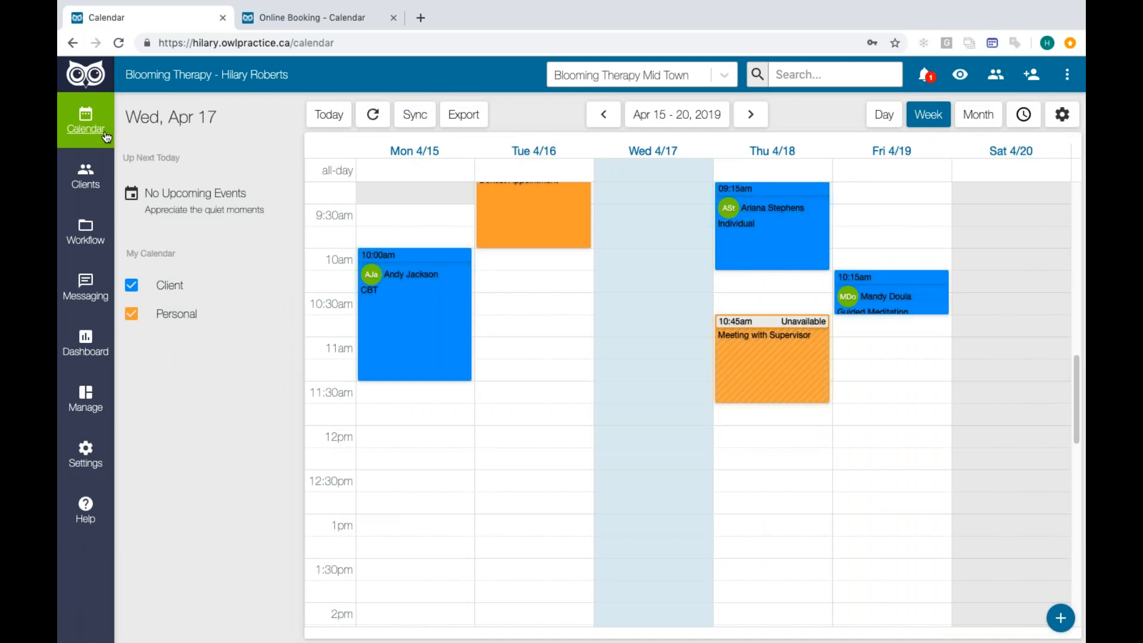
mouse_move(474, 45)
scroll(707, 287, up, 3)
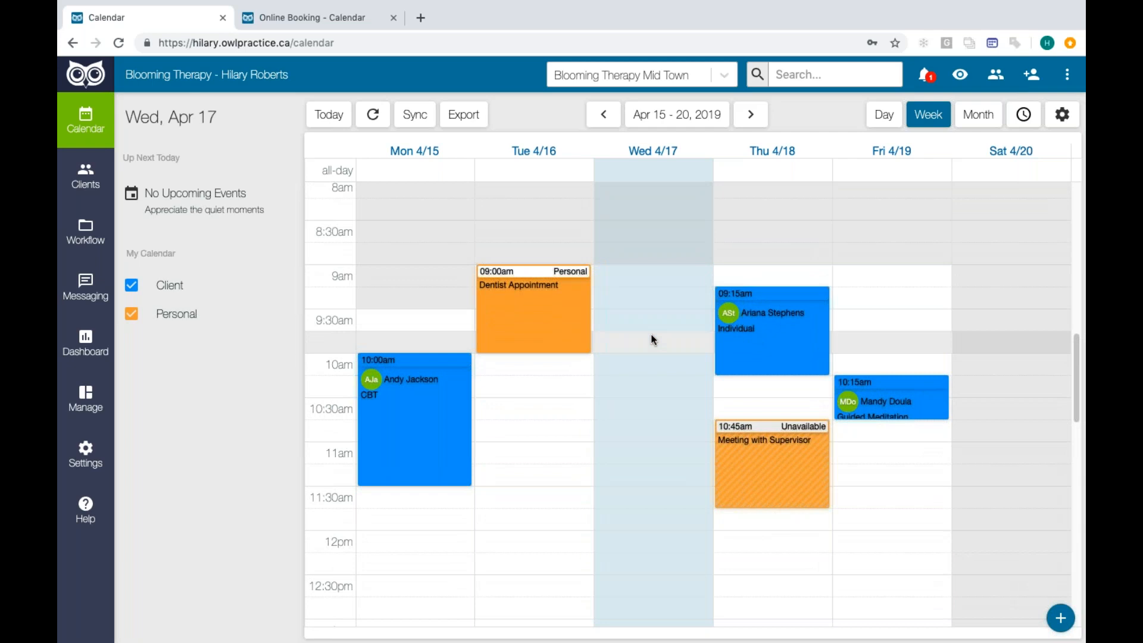
click(808, 75)
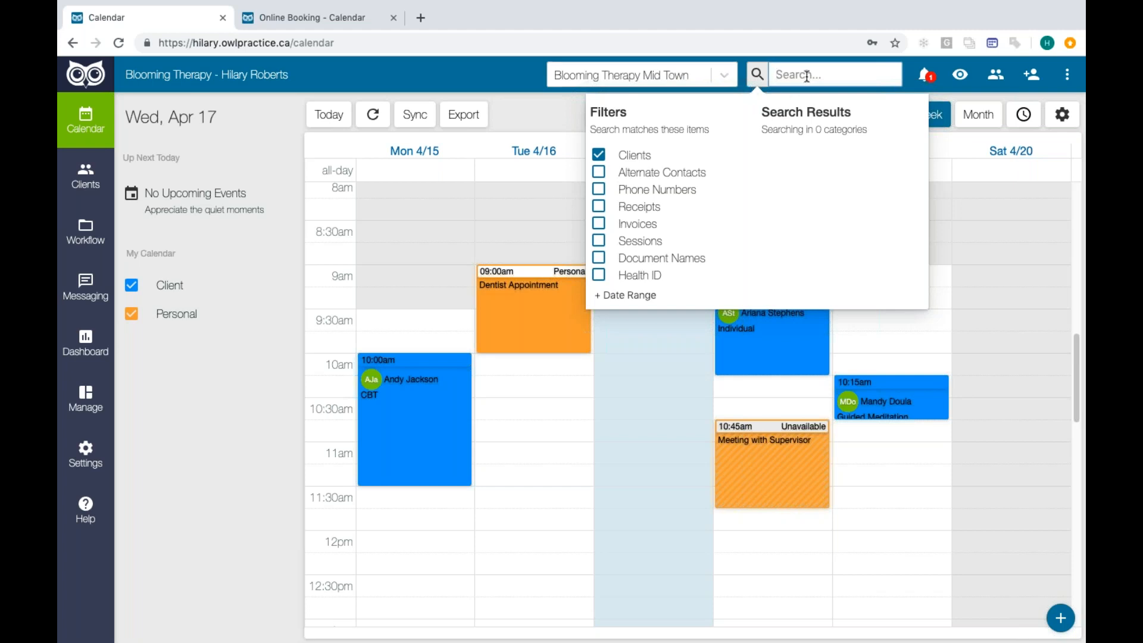
mouse_move(421, 2)
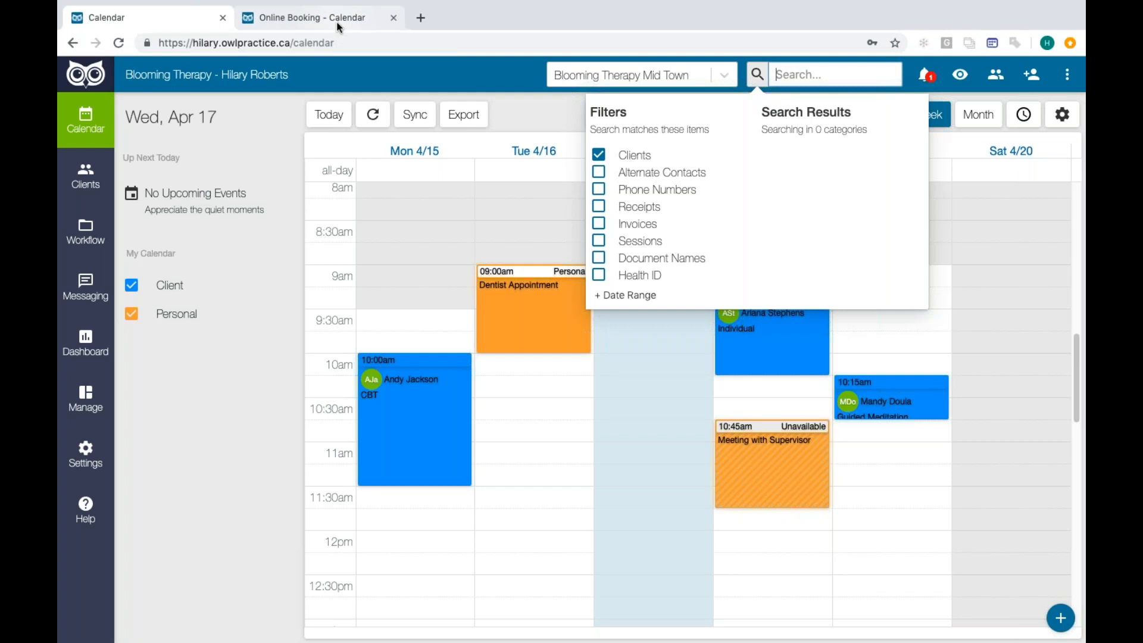
- Switch to the Online Booking page and change the booking location to Blooming Therapy
click(338, 27)
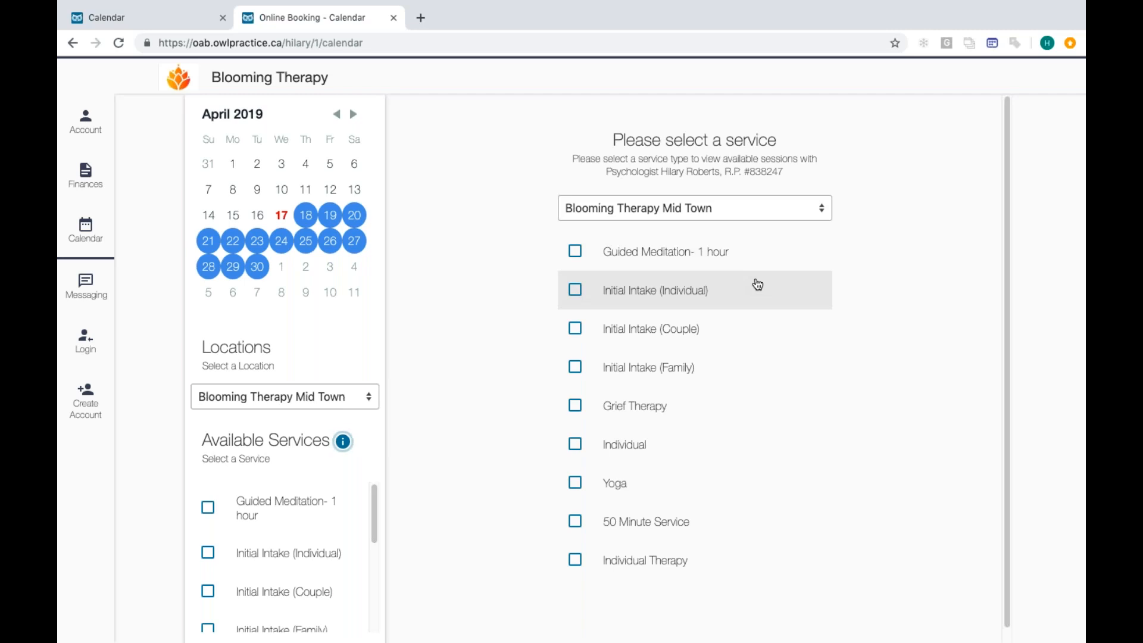
click(792, 213)
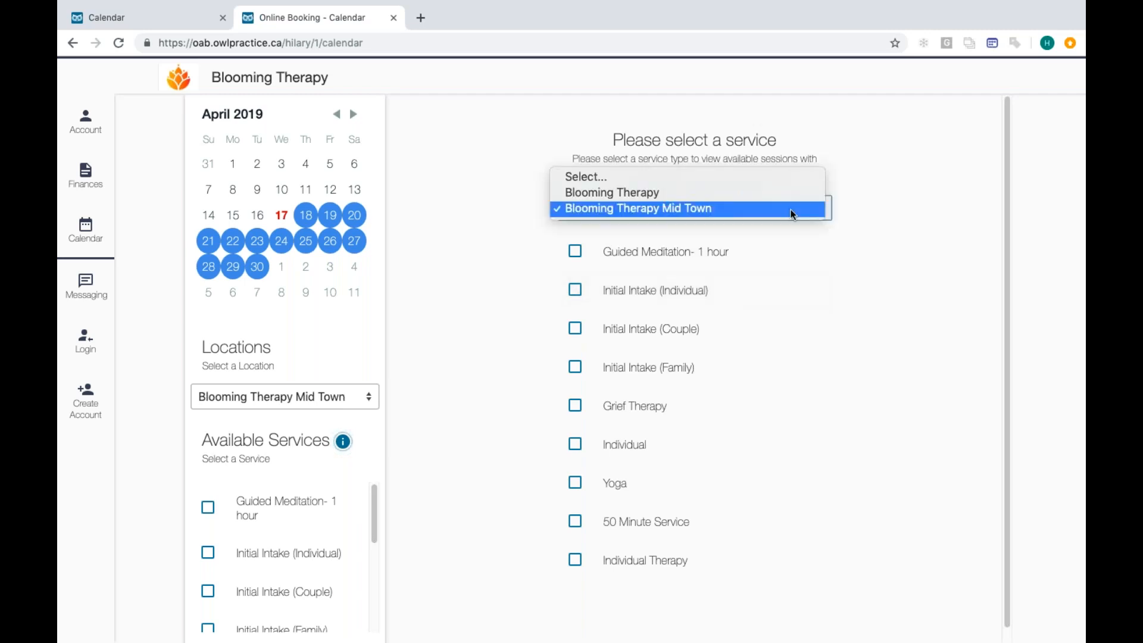
click(763, 191)
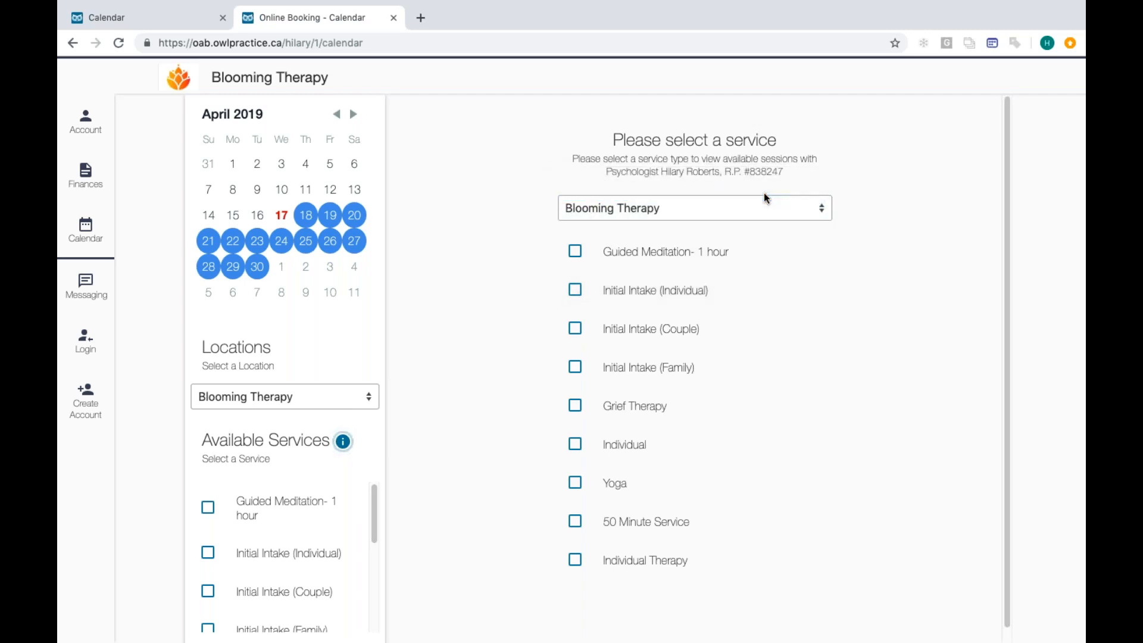
- Exit the browser's full-screen view, switch to Keynote, play the Multiple Locations Webinar slideshow, and advance to the "Thanks for Joining us!" slide
mouse_move(273, 2)
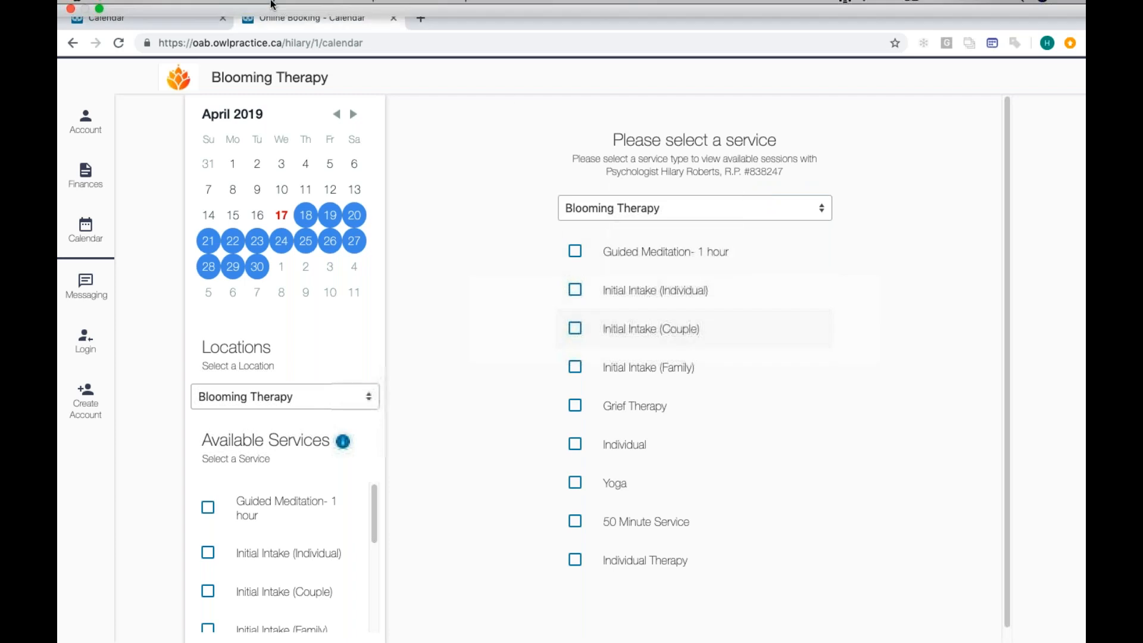
click(99, 26)
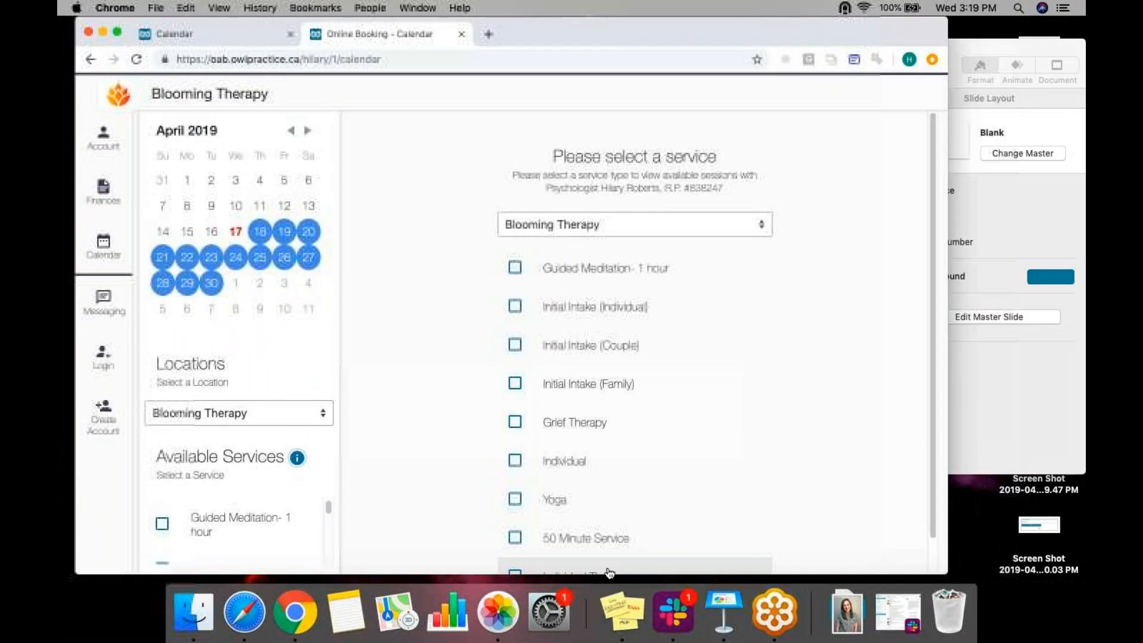
click(733, 609)
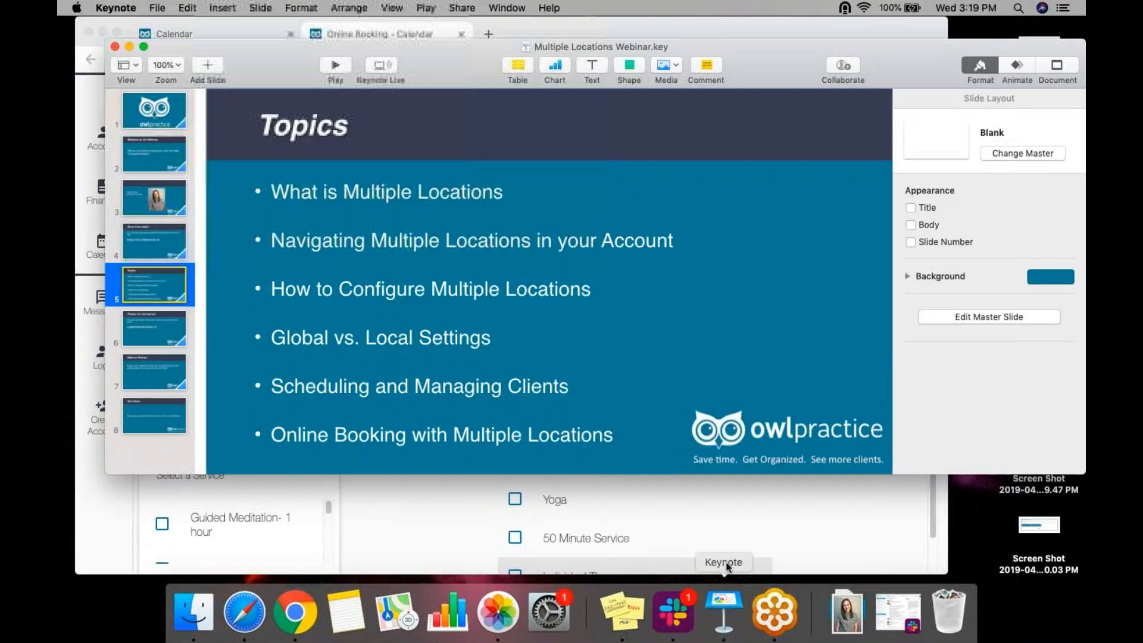
click(342, 65)
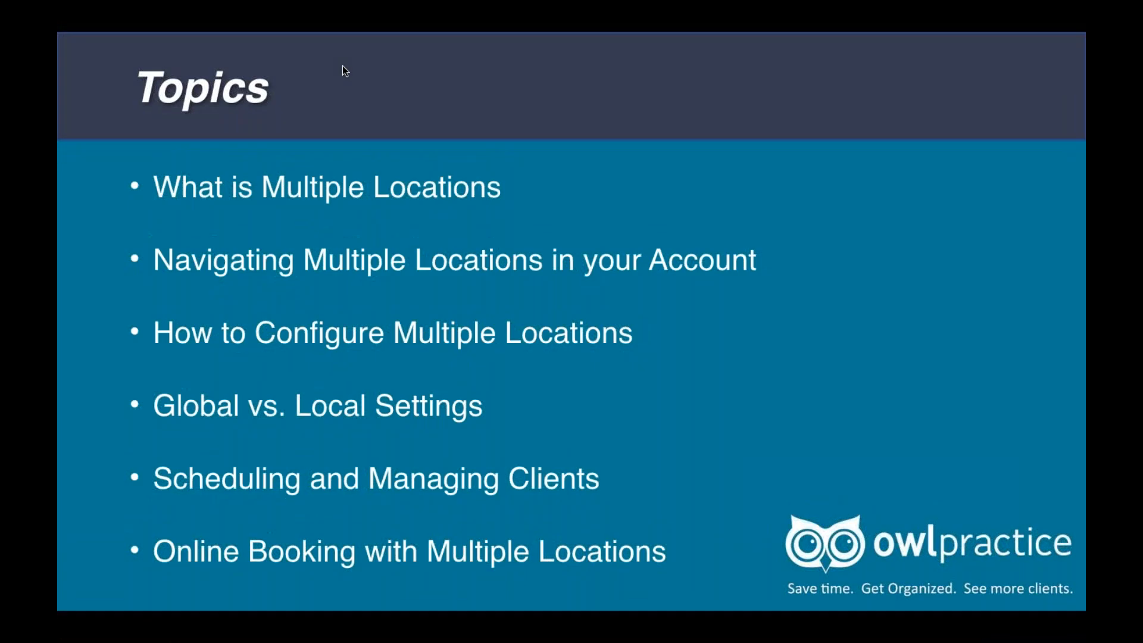
key(Right)
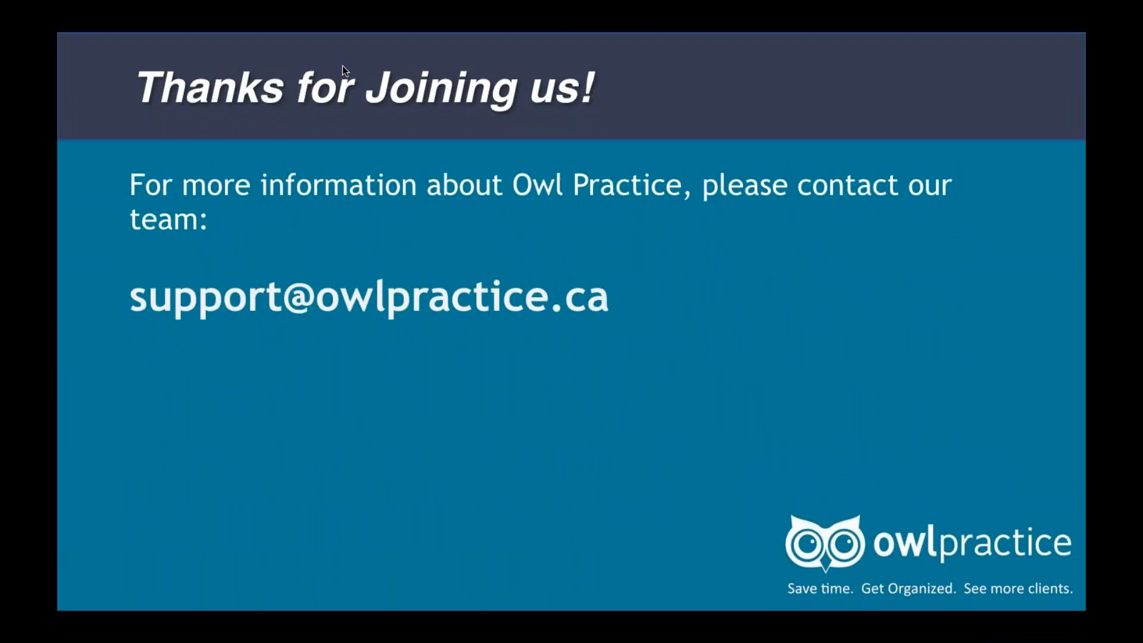
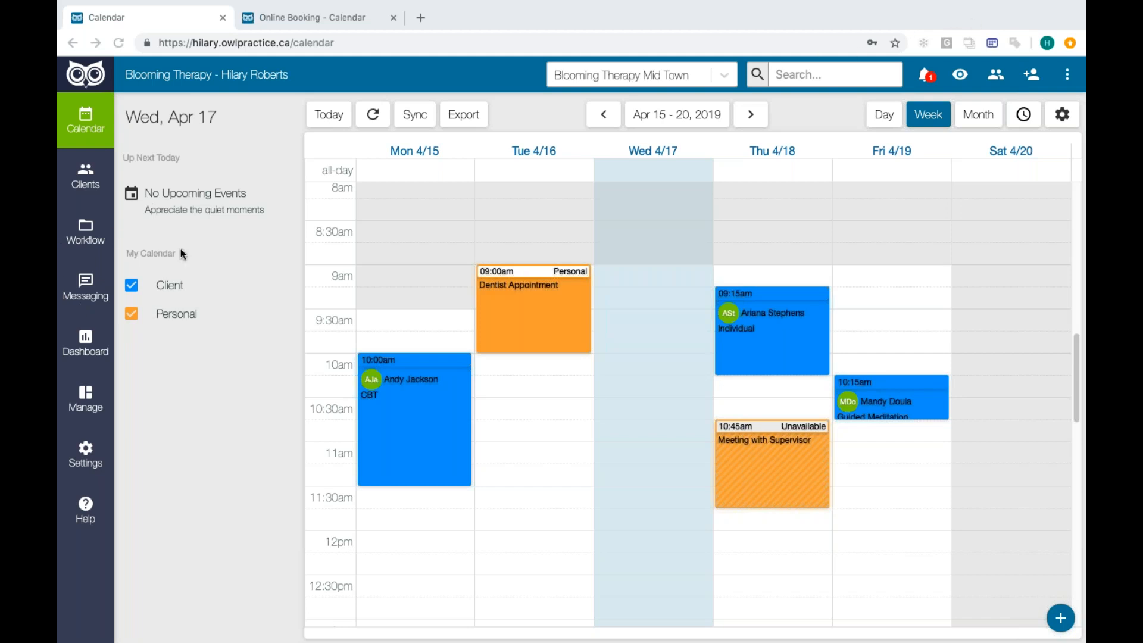
- Open secure messaging and try the location switcher between Blooming Therapy and Blooming Therapy Mid Town
click(85, 294)
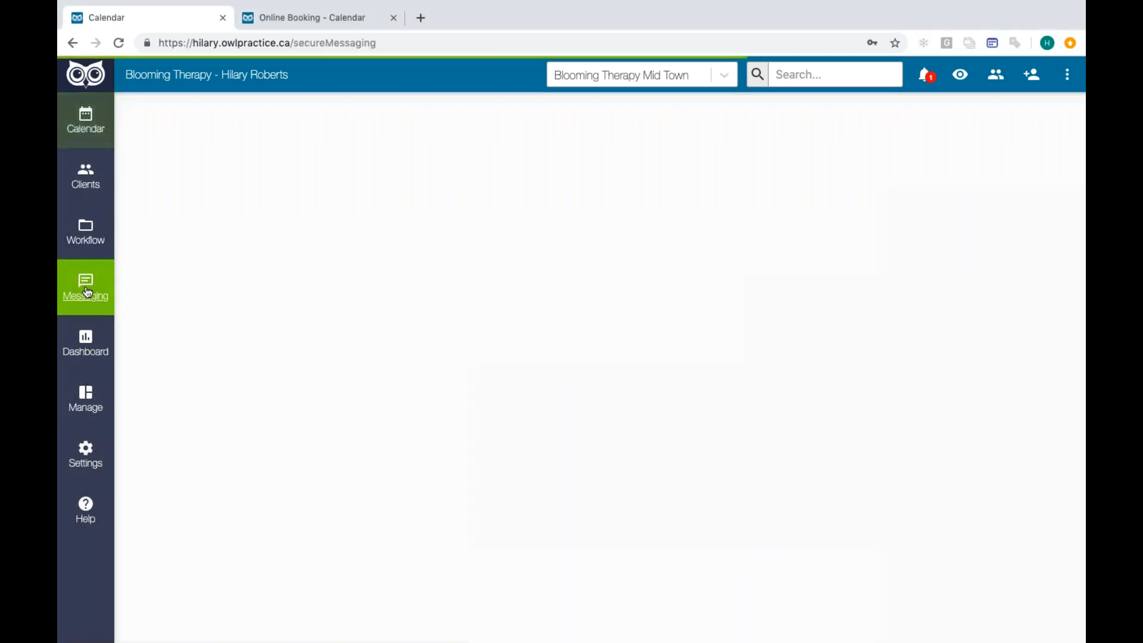
click(727, 75)
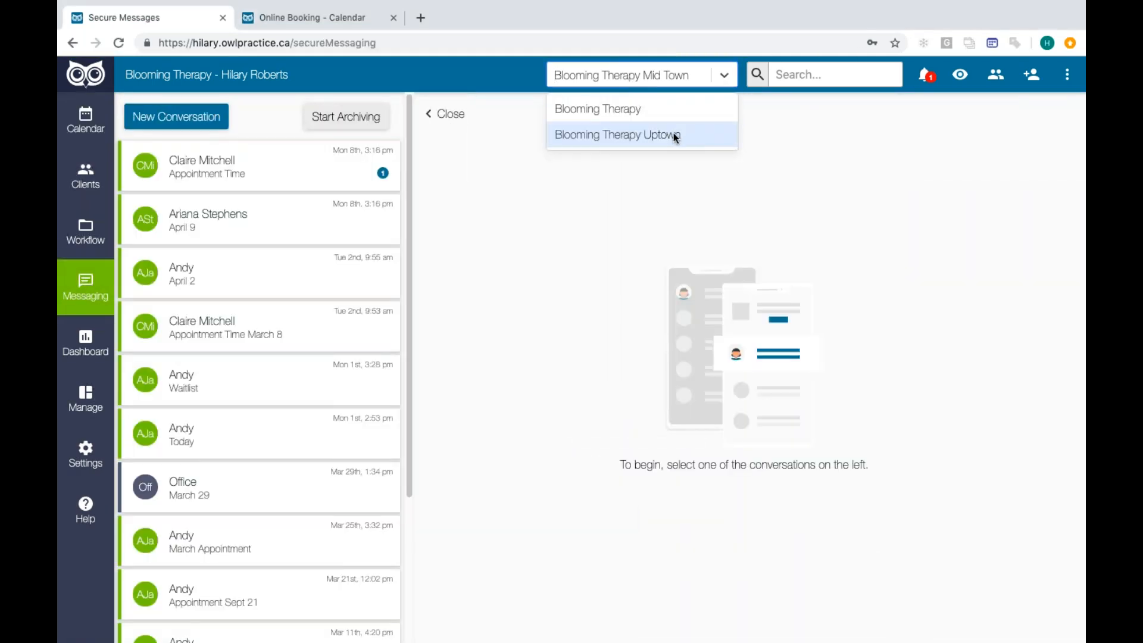
click(666, 116)
click(726, 74)
click(688, 114)
click(724, 76)
click(673, 110)
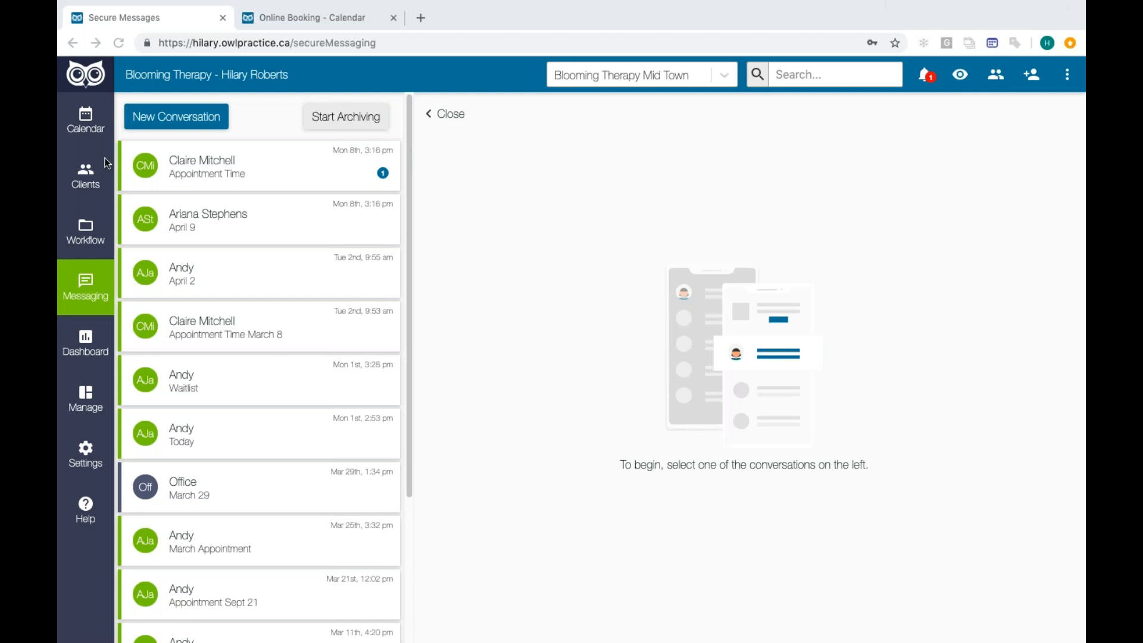
- Return to the Mid Town weekly calendar and open the full details of Thursday's 9:15am Individual session
click(75, 131)
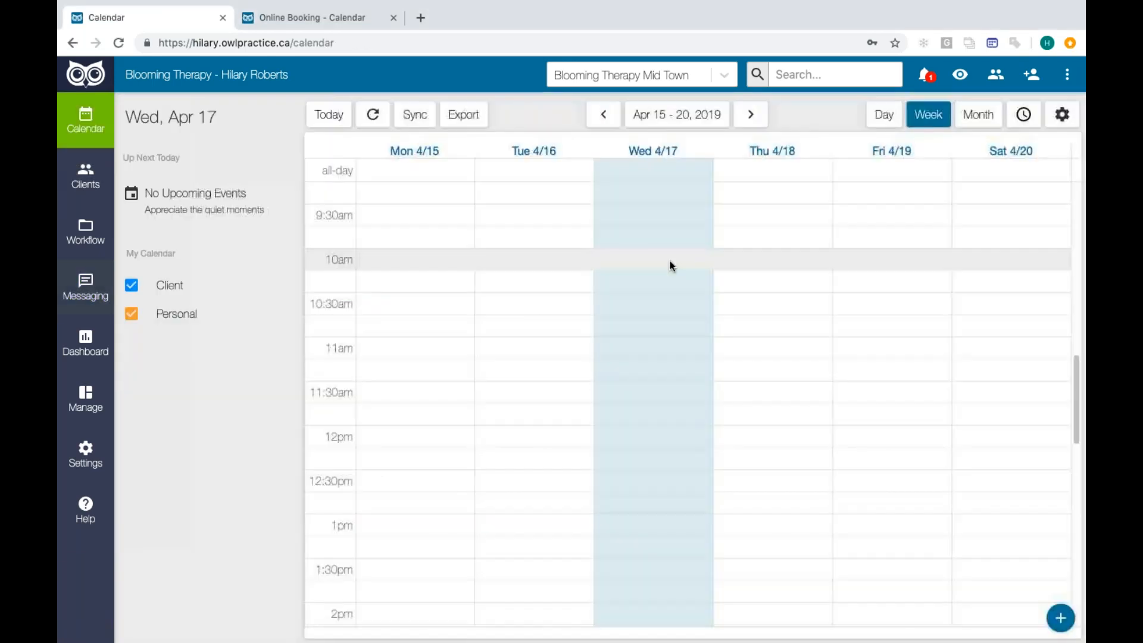
scroll(729, 343, up, 3)
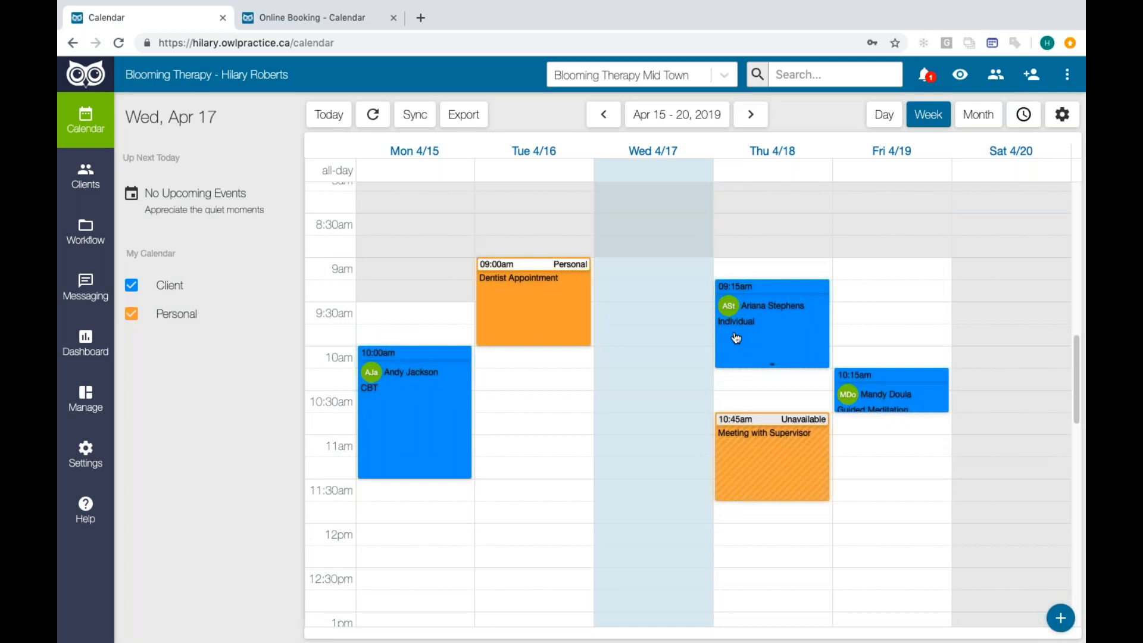
click(725, 77)
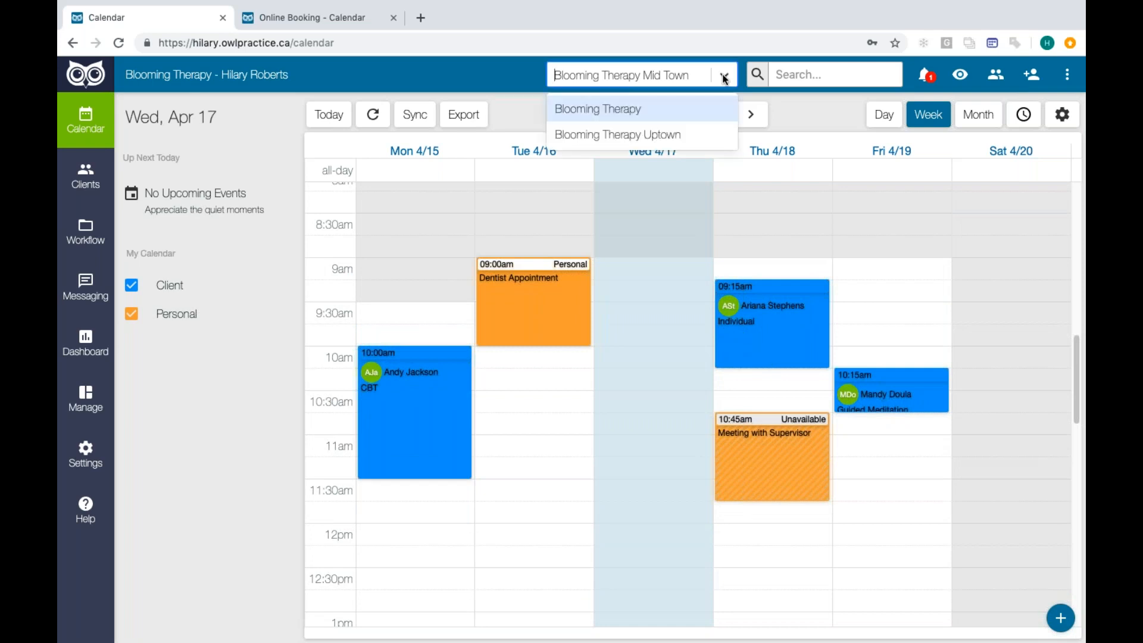
click(765, 298)
mouse_move(621, 407)
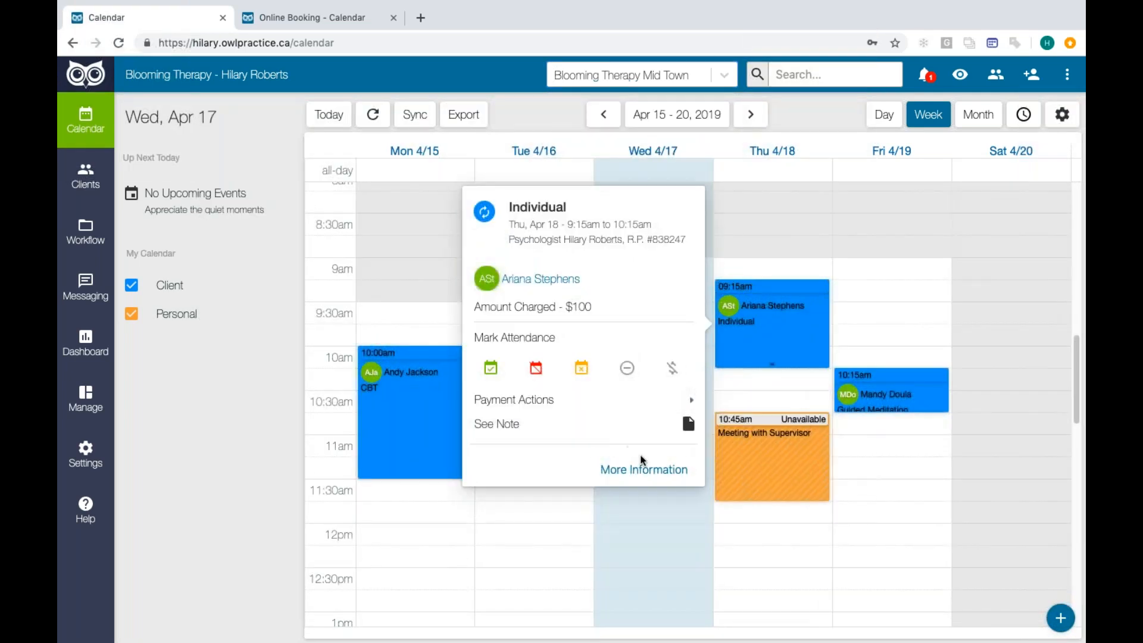
click(642, 470)
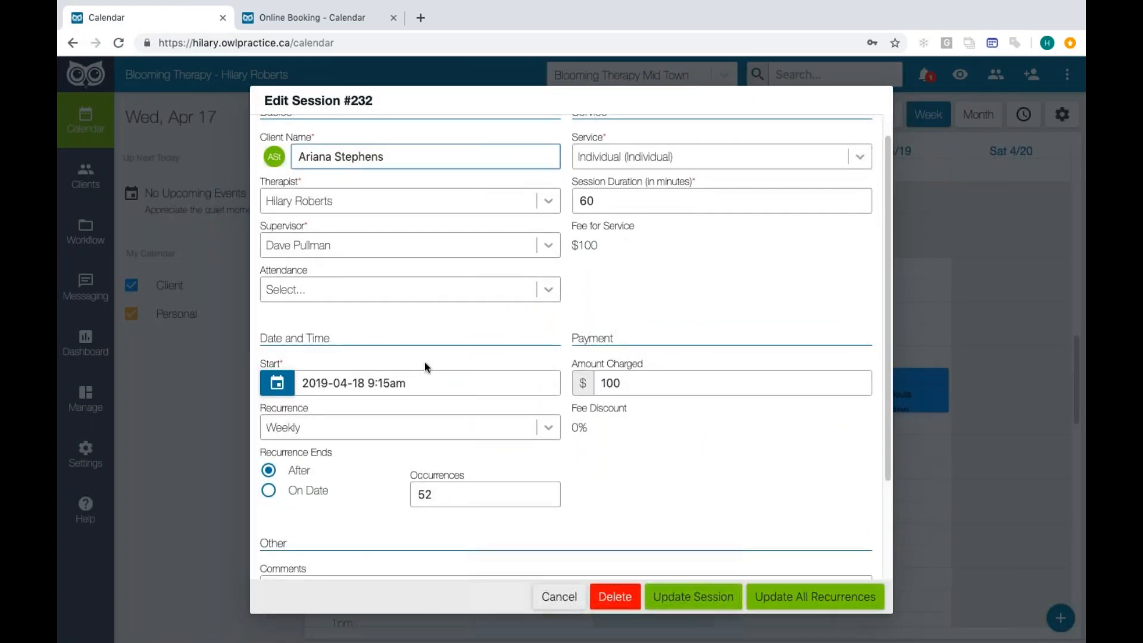
- Try a Bi-Weekly recurrence for the session and close the editor without saving
click(551, 430)
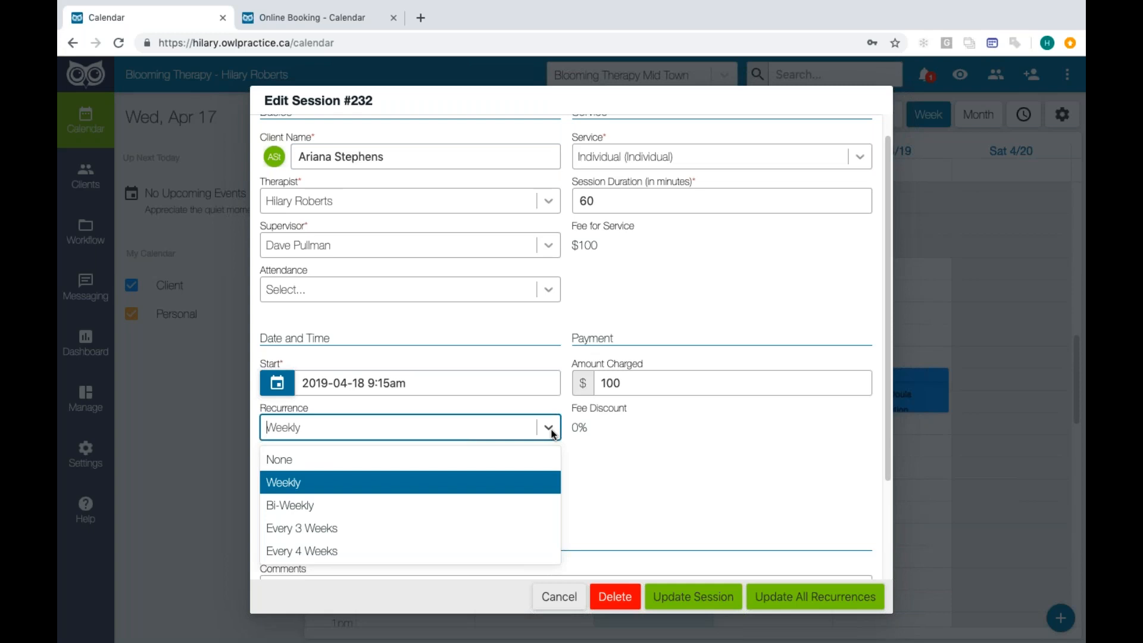
click(404, 505)
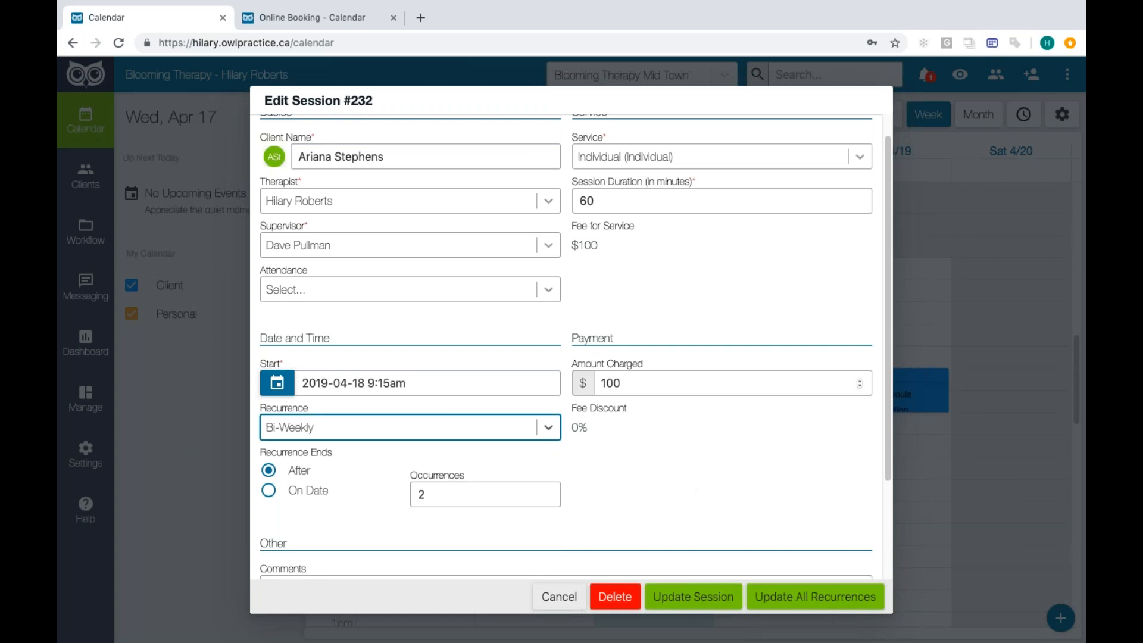
click(560, 596)
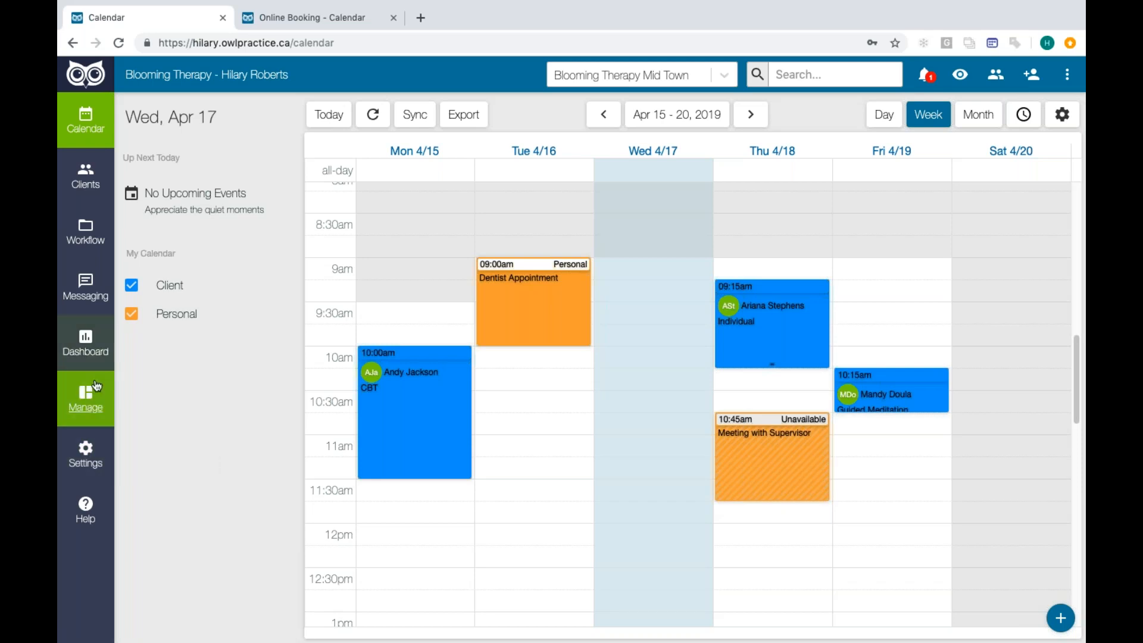
- Open the reminder template settings for Mid Town, switch the location to Blooming Therapy and review its templates
click(88, 453)
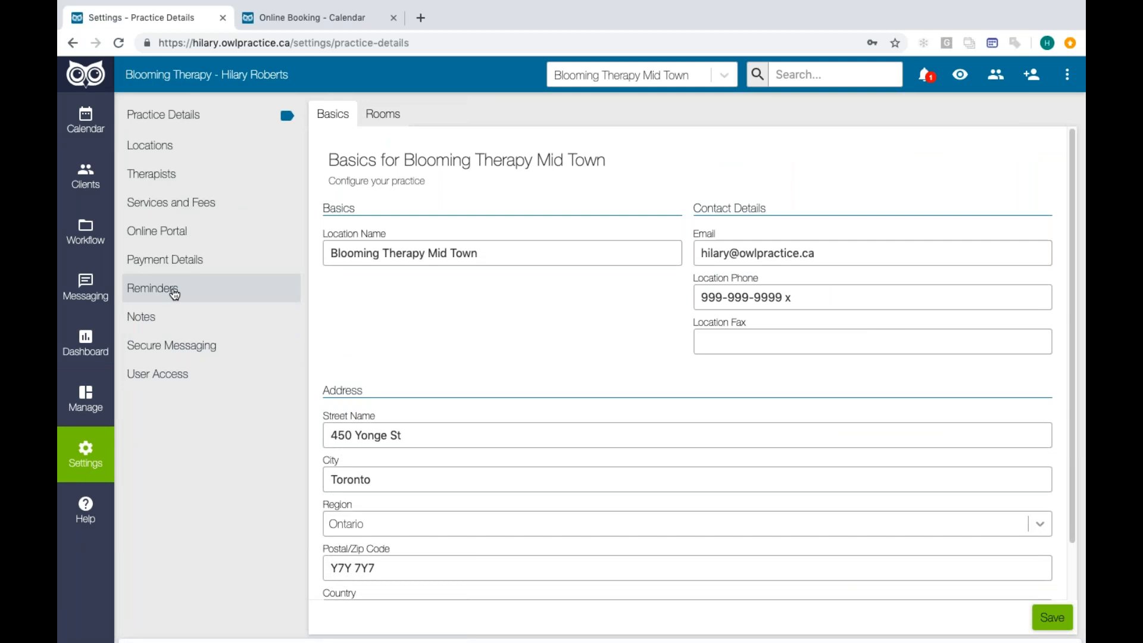
click(166, 289)
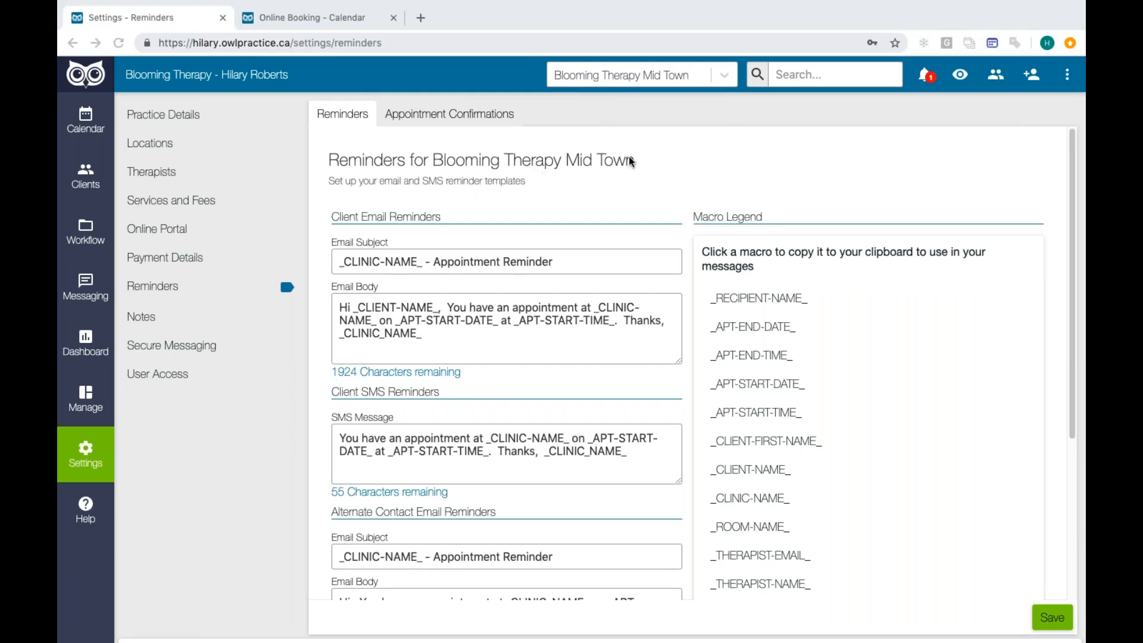
click(724, 76)
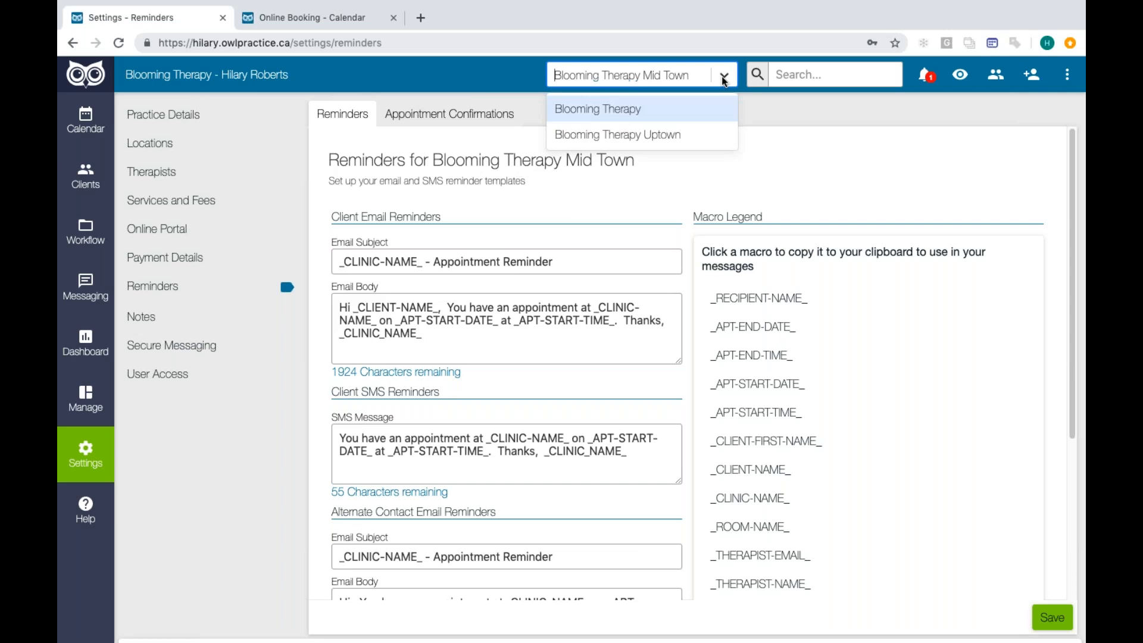
click(688, 104)
click(718, 72)
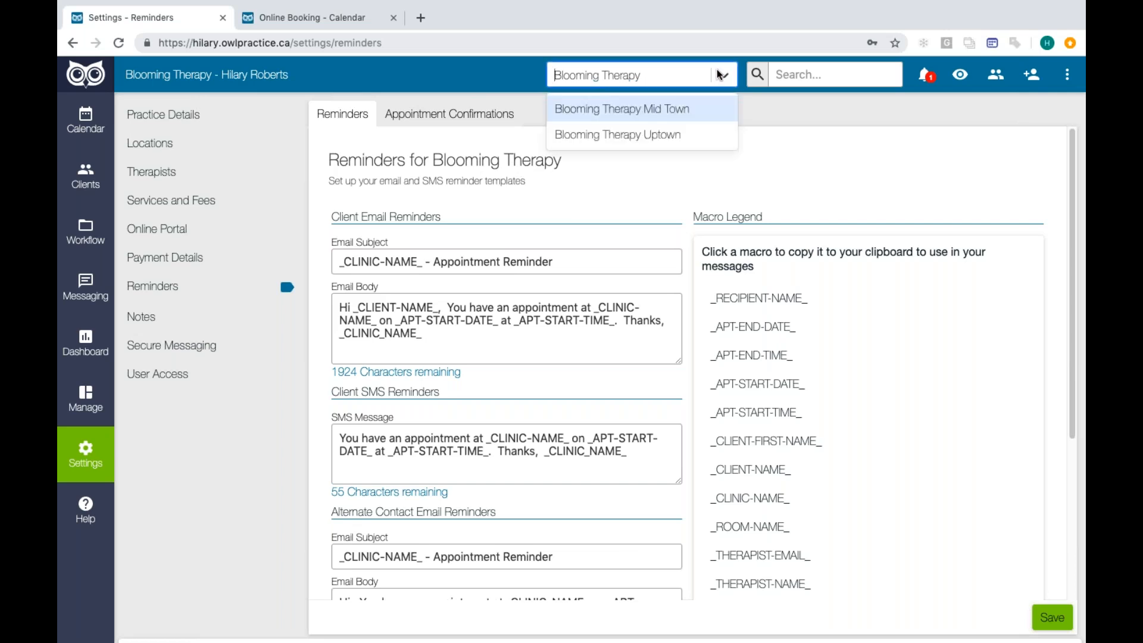
click(776, 157)
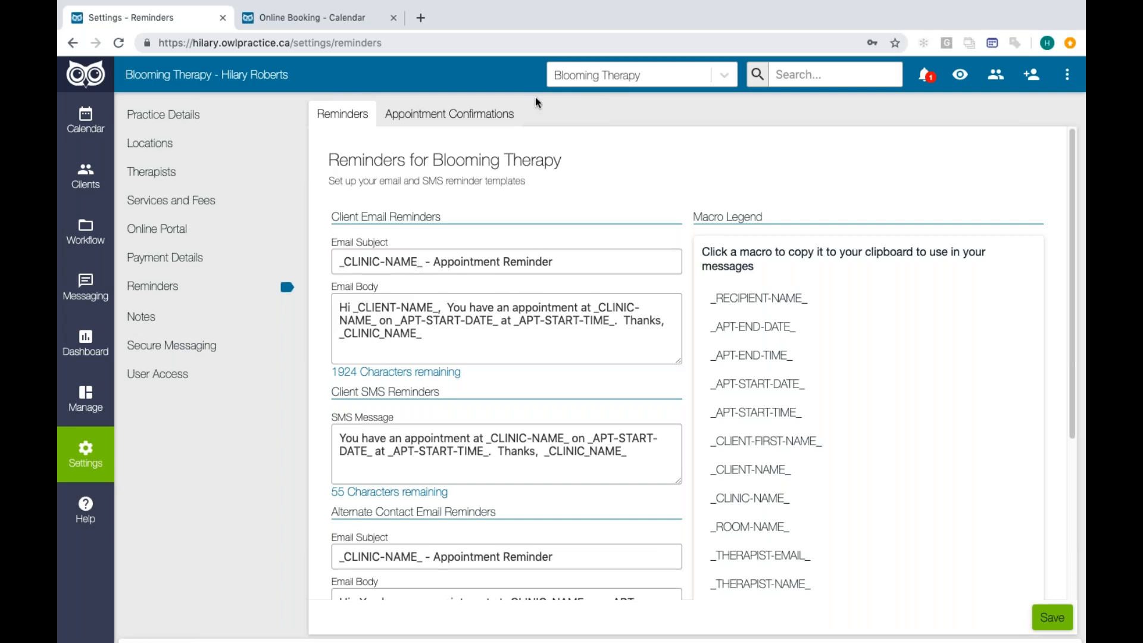
scroll(524, 331, down, 1)
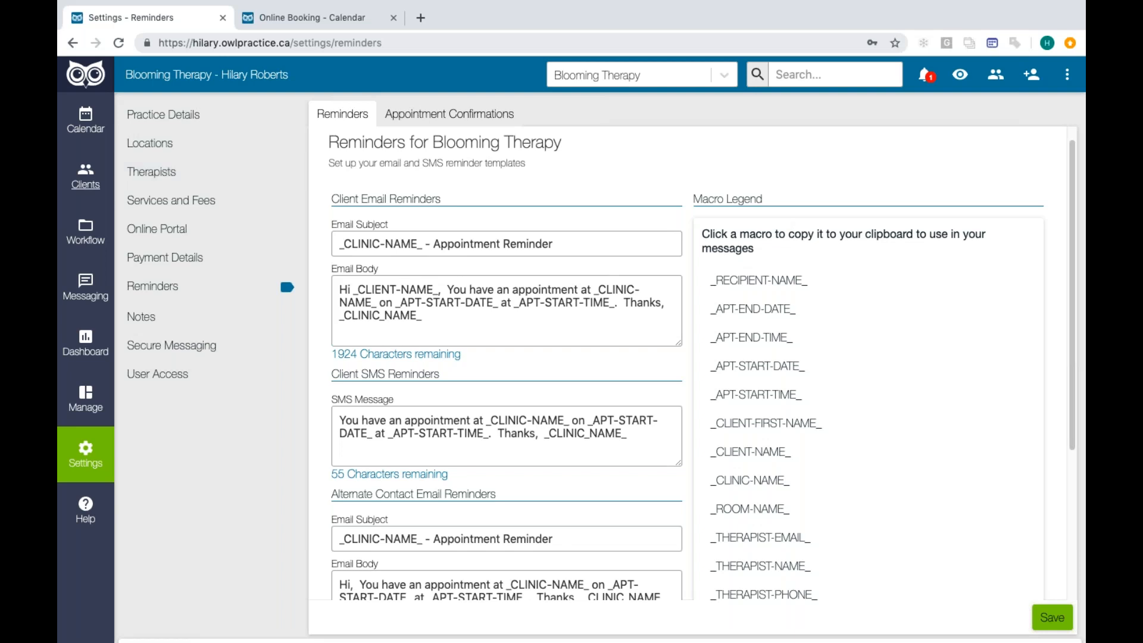
- Return to the Blooming Therapy calendar by way of the client list and preview the invoice for Monday's 10:30am CBT session
click(102, 188)
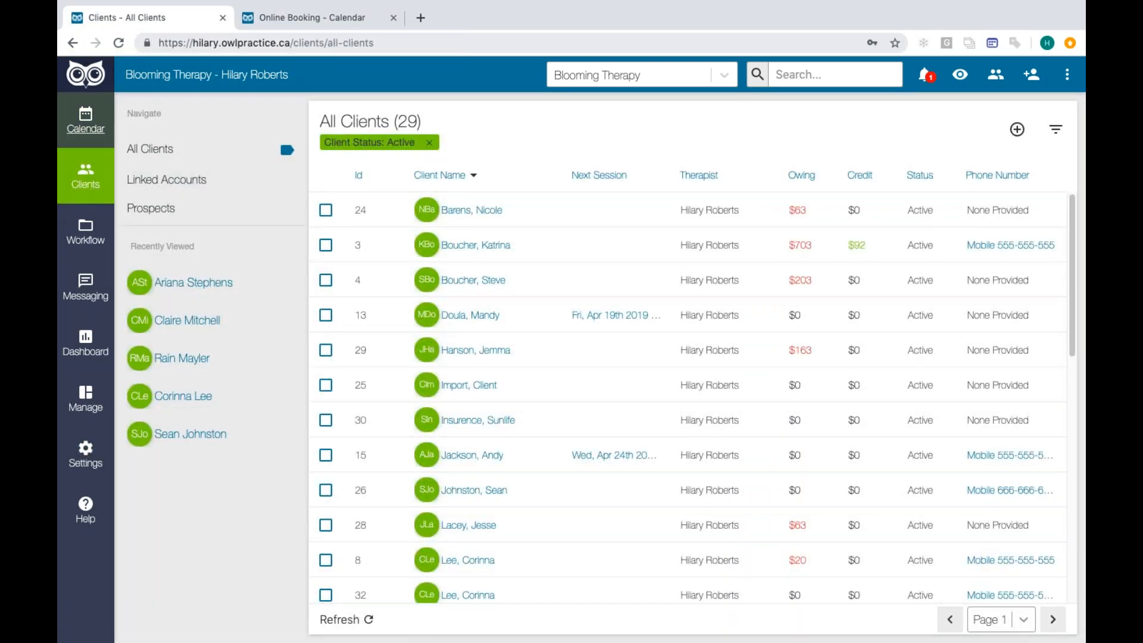
click(85, 122)
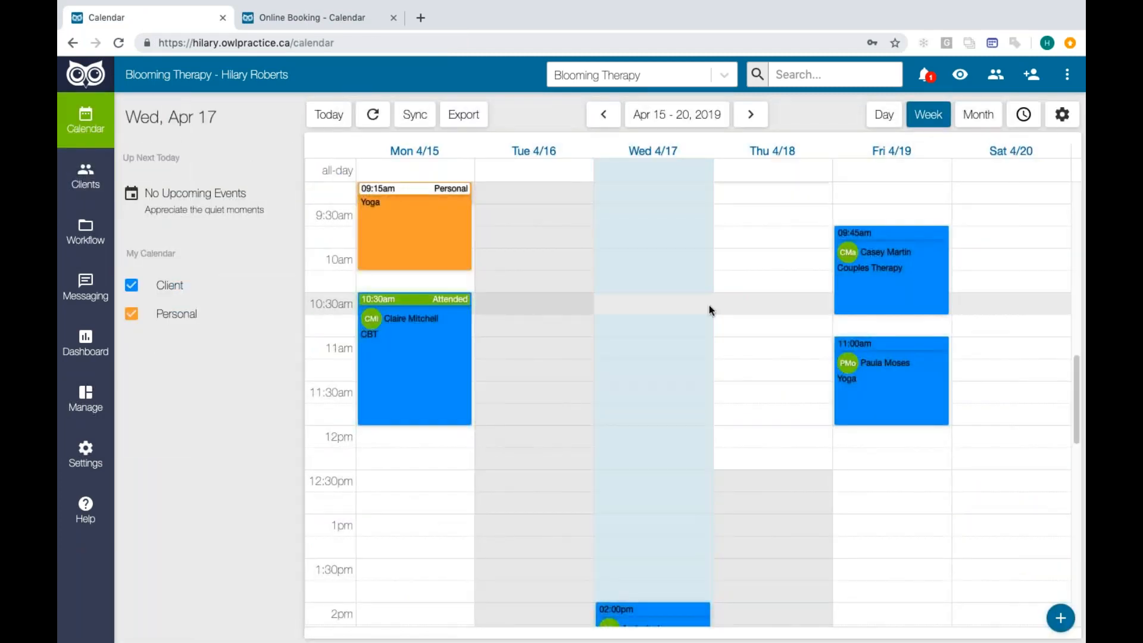
scroll(709, 309, up, 1)
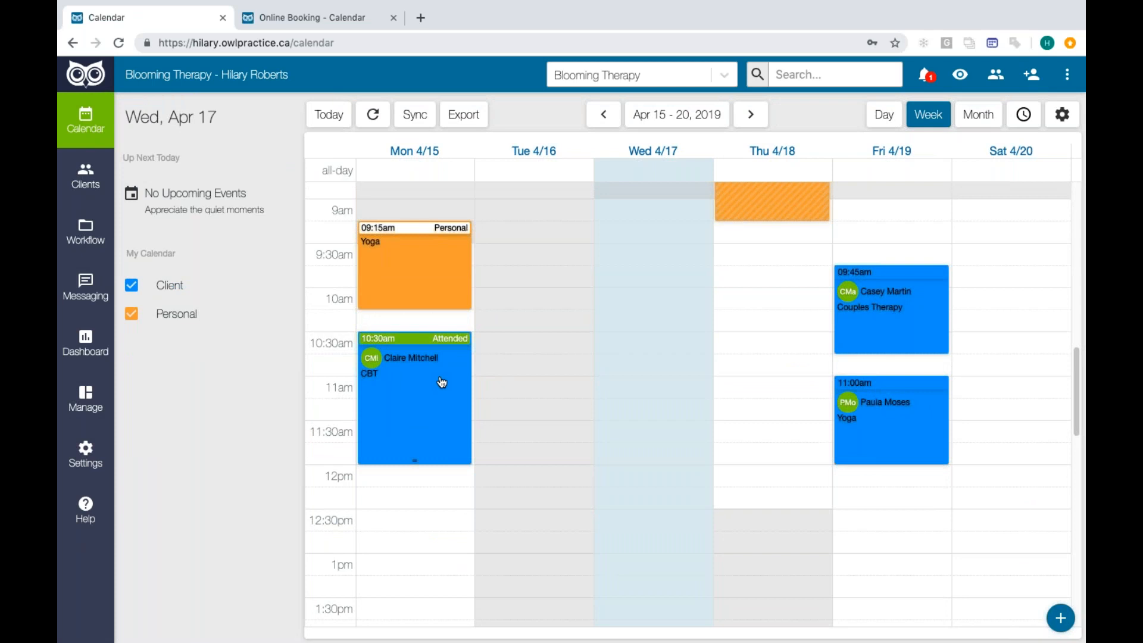
click(403, 423)
click(533, 443)
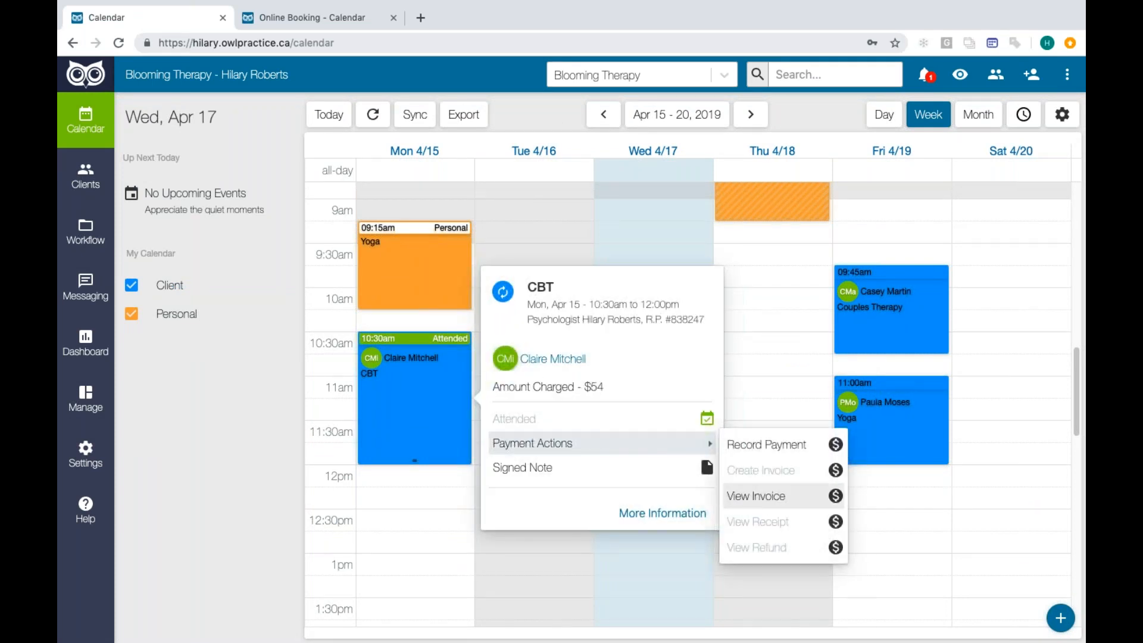
click(752, 496)
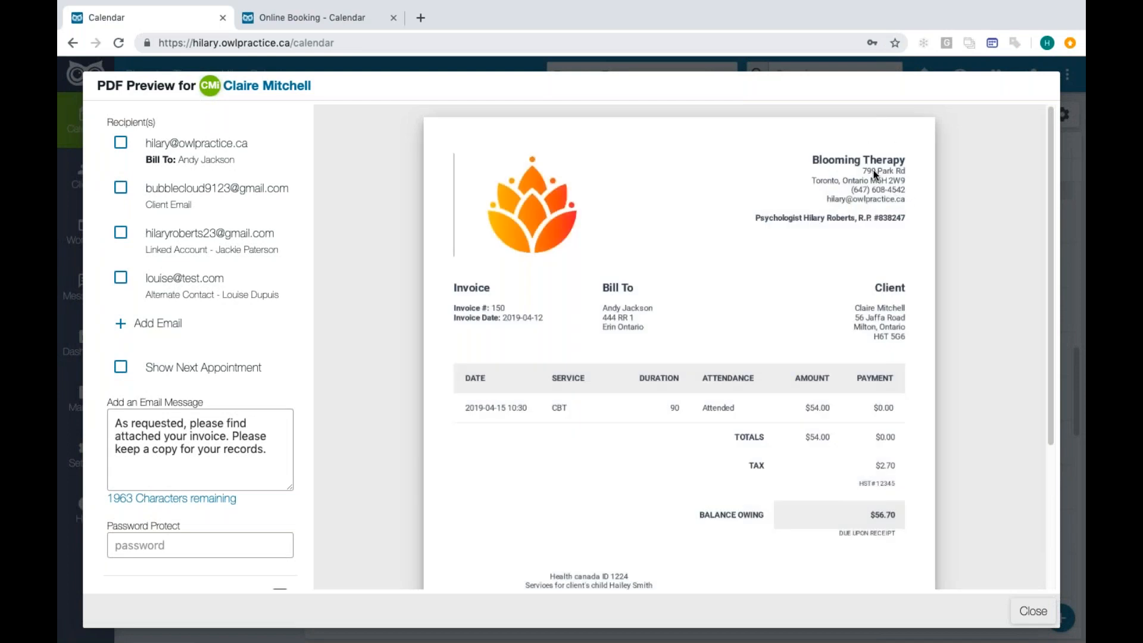
click(1032, 611)
- Switch the calendar to Blooming Therapy Mid Town and mark Thursday's 9:15am Individual session as attended
click(725, 76)
click(699, 107)
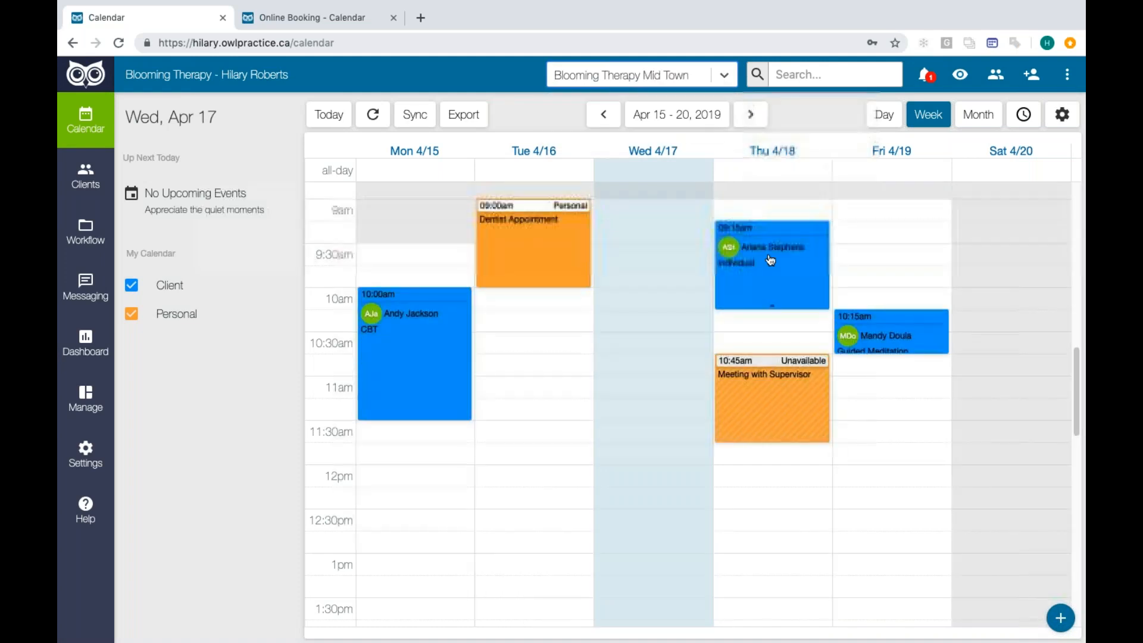
click(771, 260)
click(679, 502)
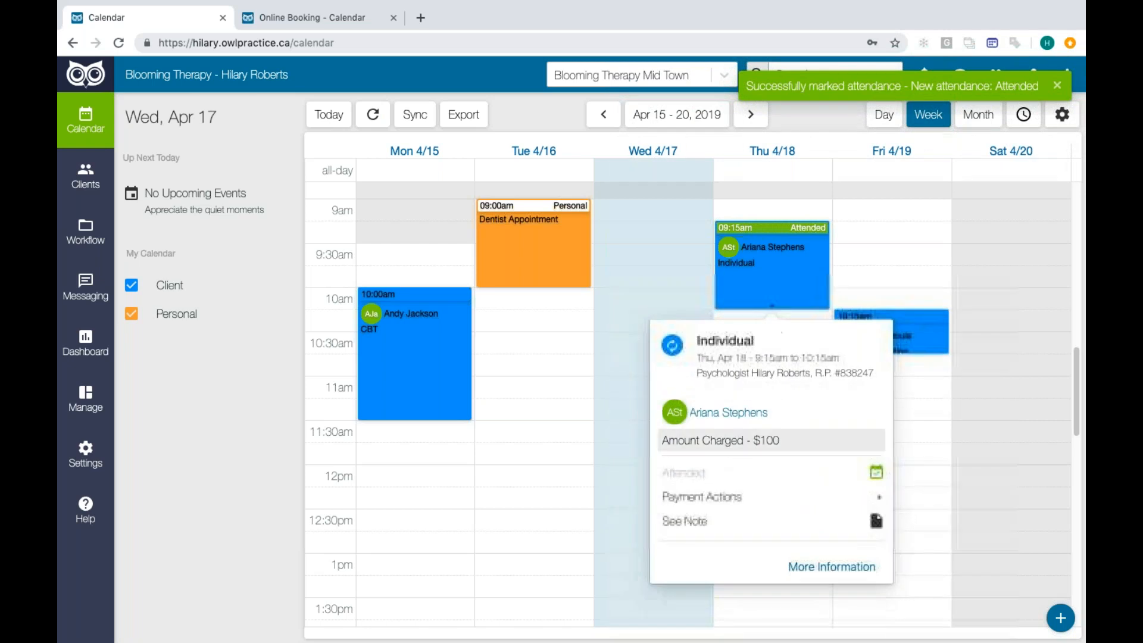
- View the invoice of the attended Mid Town session to check its location details, and close the preview
mouse_move(869, 500)
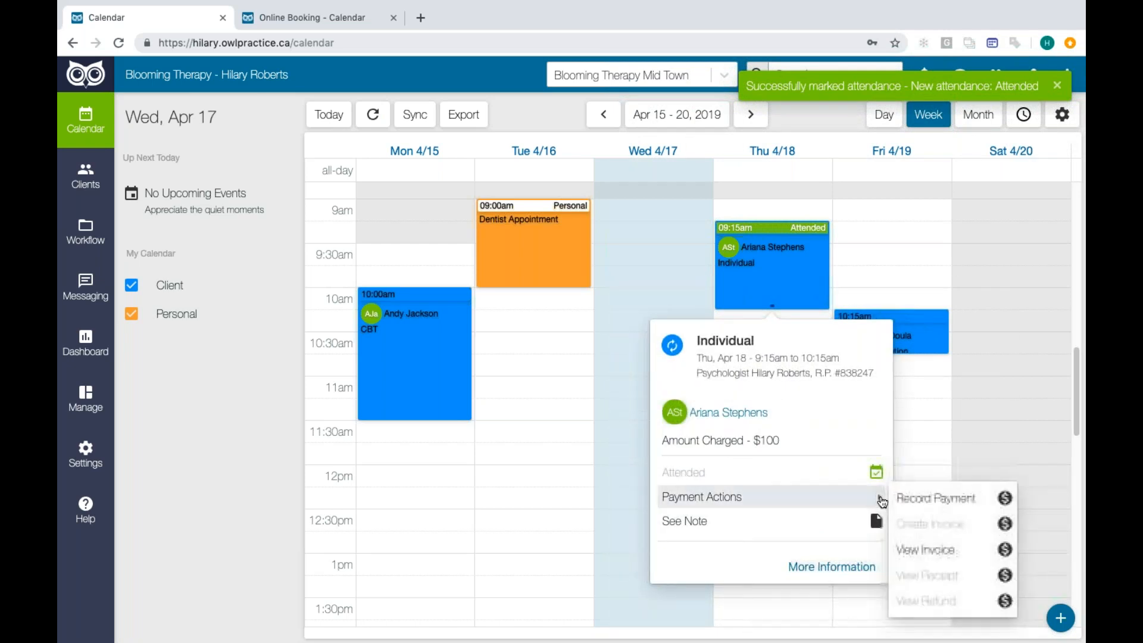
click(951, 551)
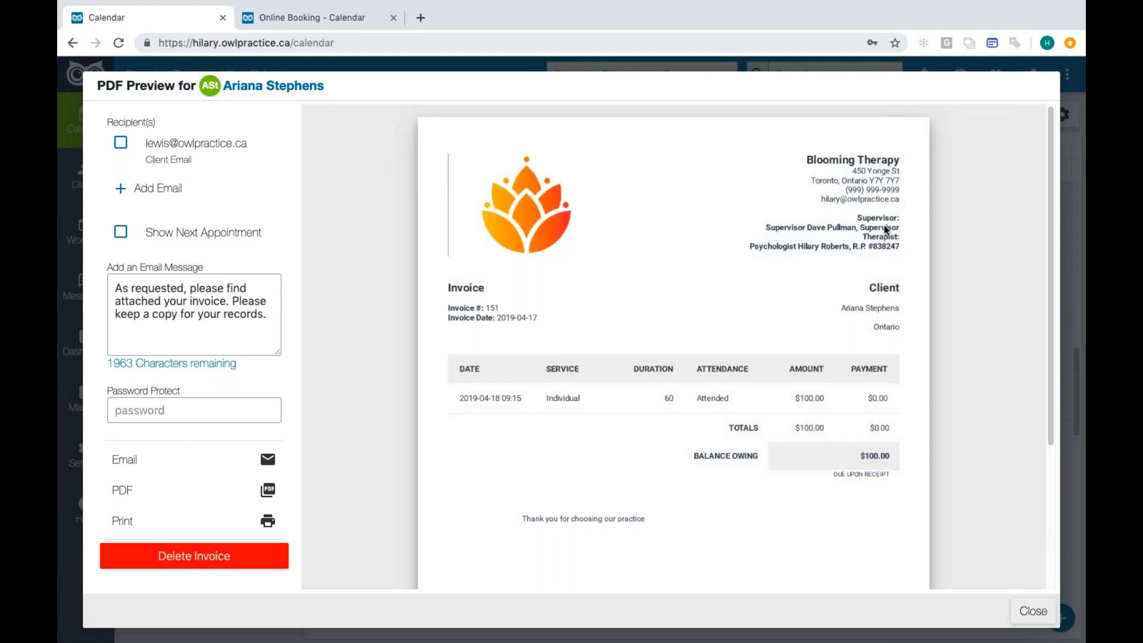
click(1033, 614)
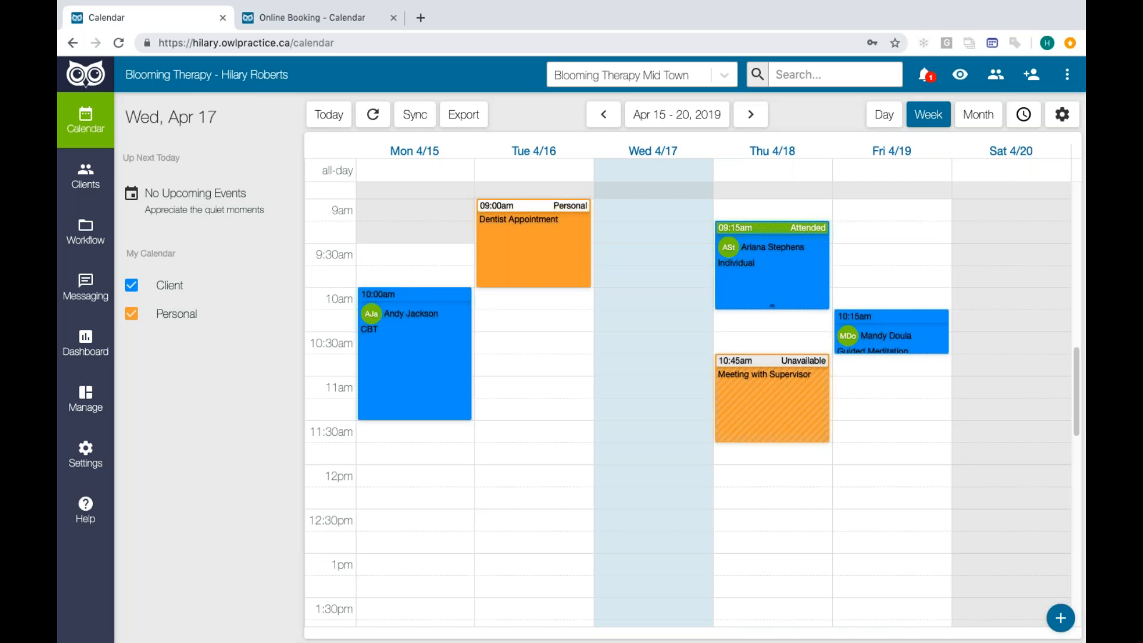
- Open the dashboard's Data Export page and set its locations to Blooming Therapy Mid Town and Blooming Therapy
click(1071, 46)
click(86, 343)
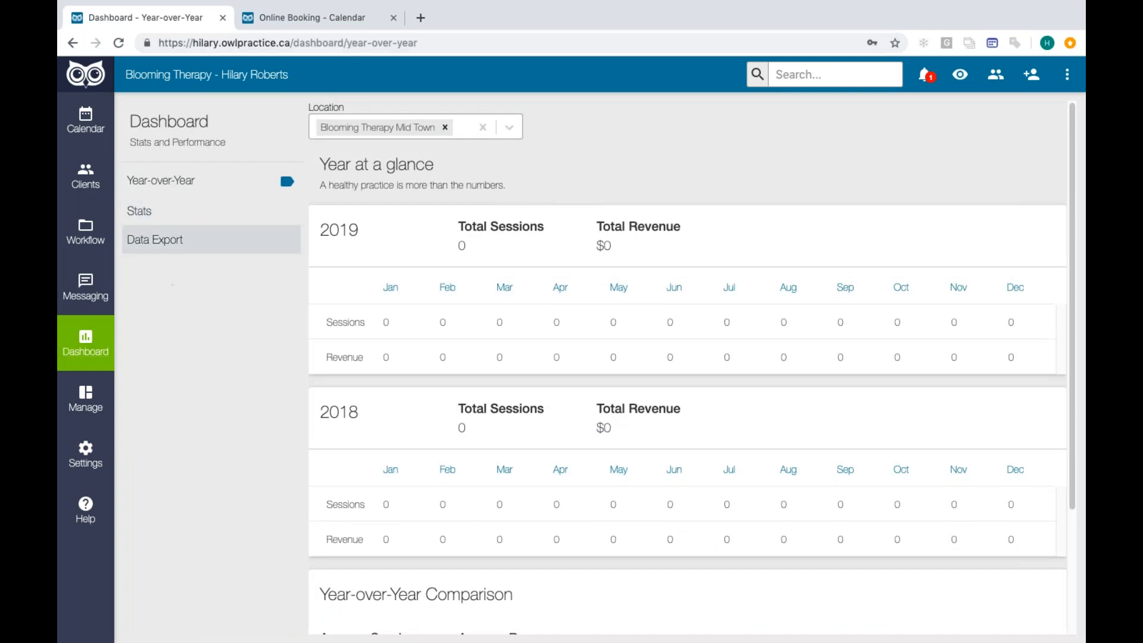
click(184, 242)
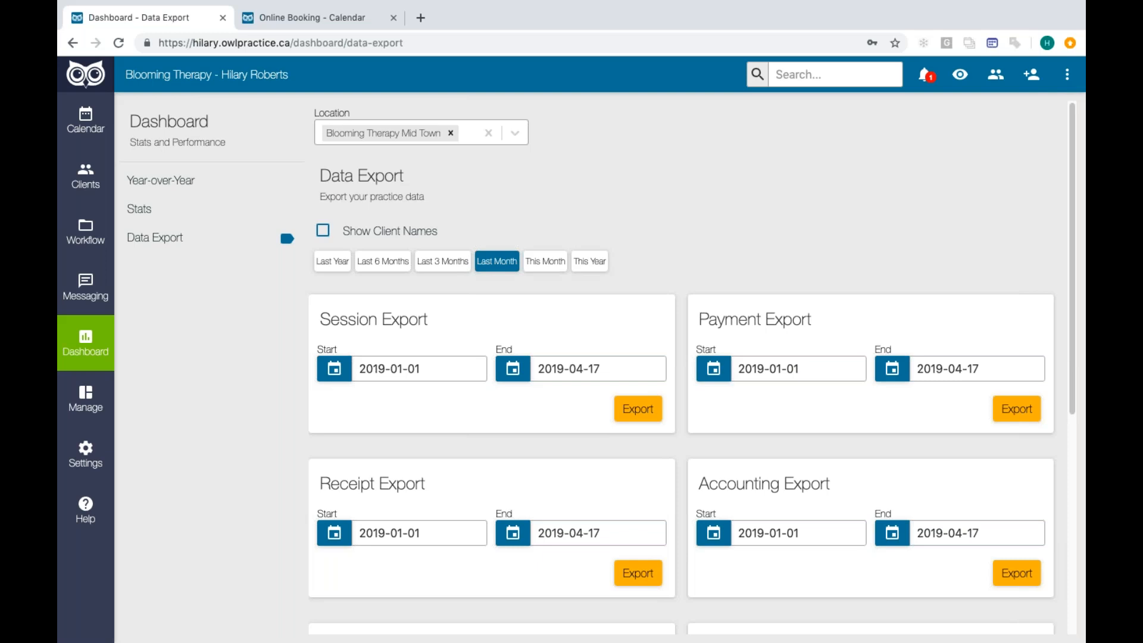
click(512, 133)
click(461, 188)
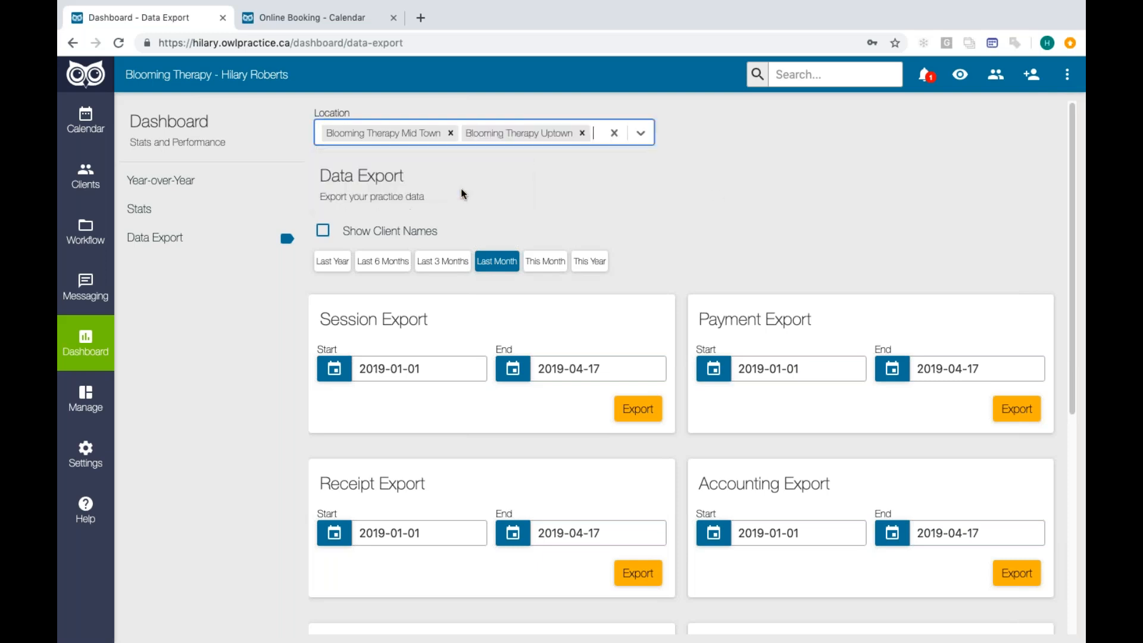
click(582, 133)
click(515, 135)
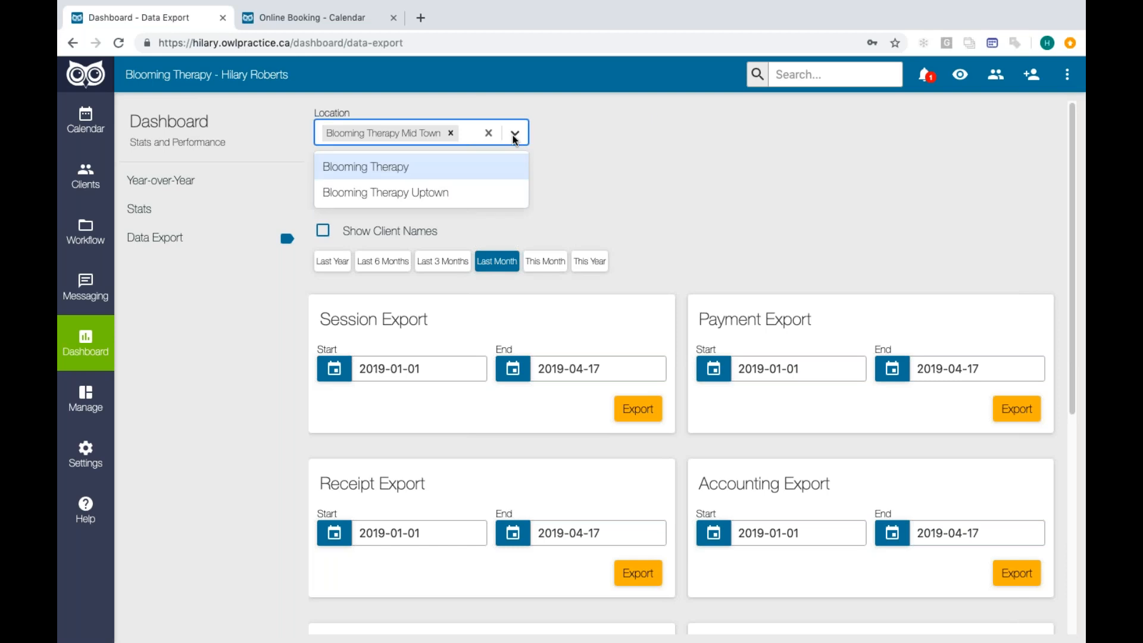
click(467, 166)
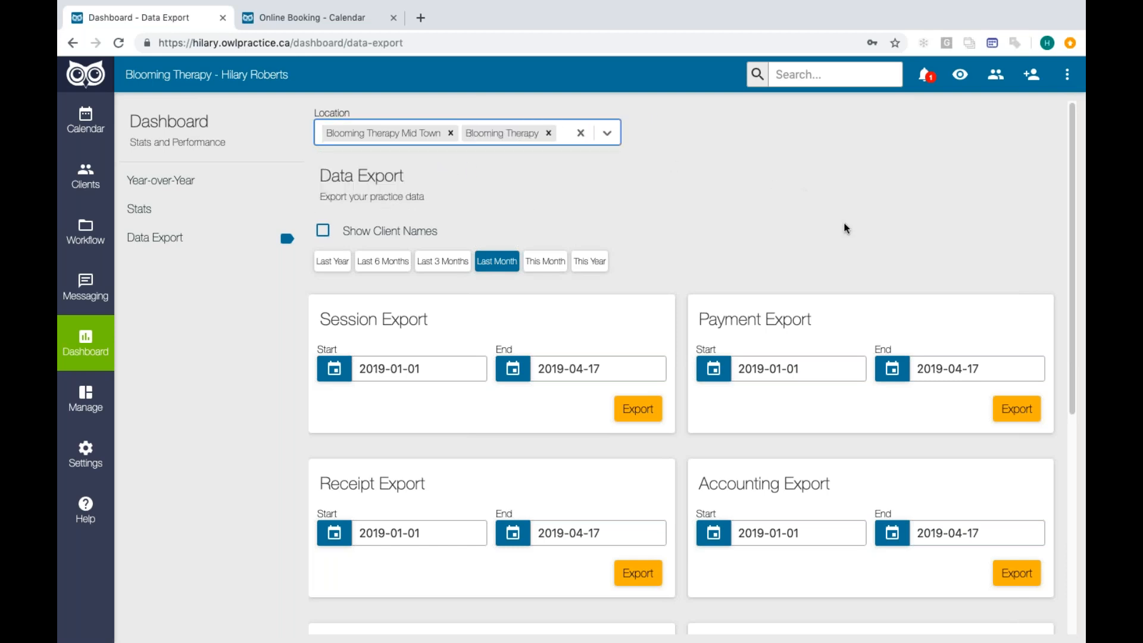
- Export the sessions from 2019-01-01 to 2019-04-17 and open the downloaded file full screen in Numbers
click(635, 409)
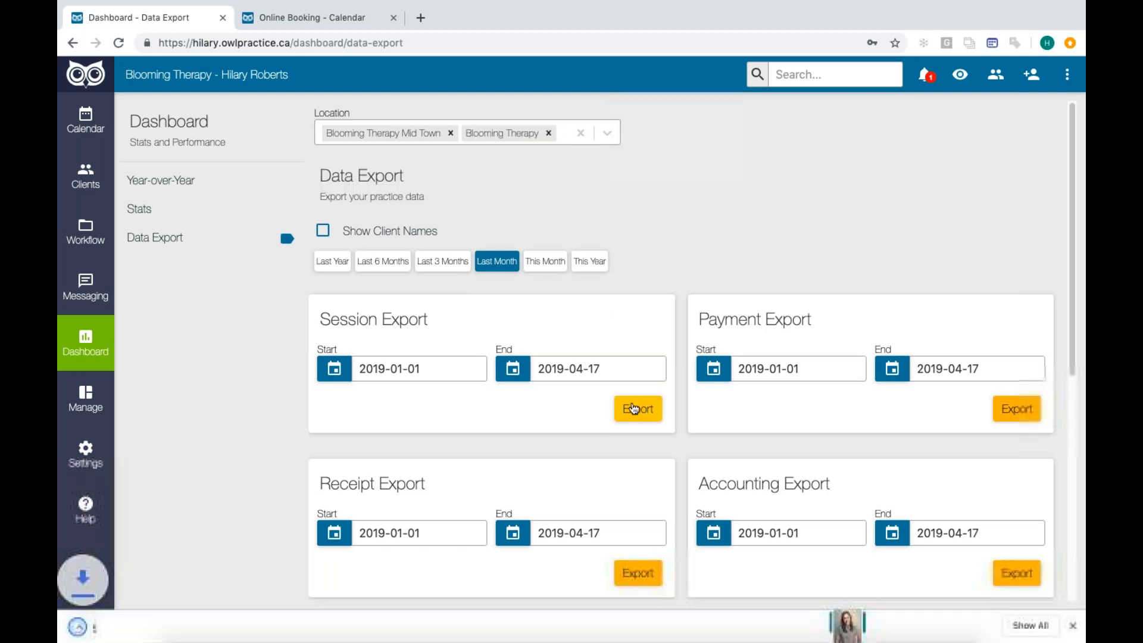
click(160, 633)
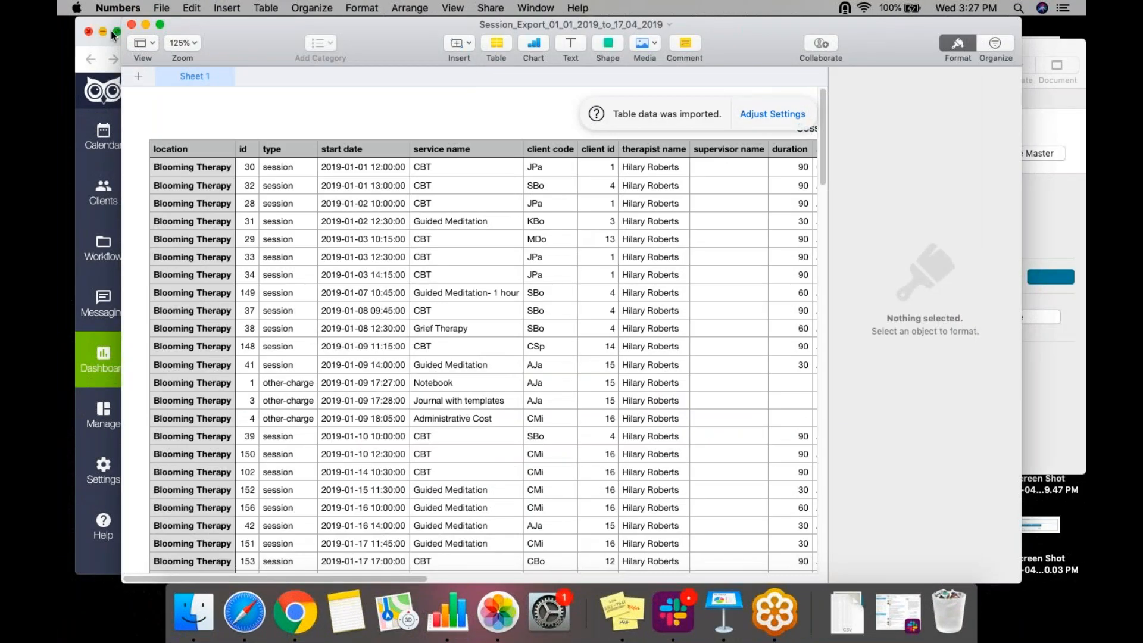
click(159, 23)
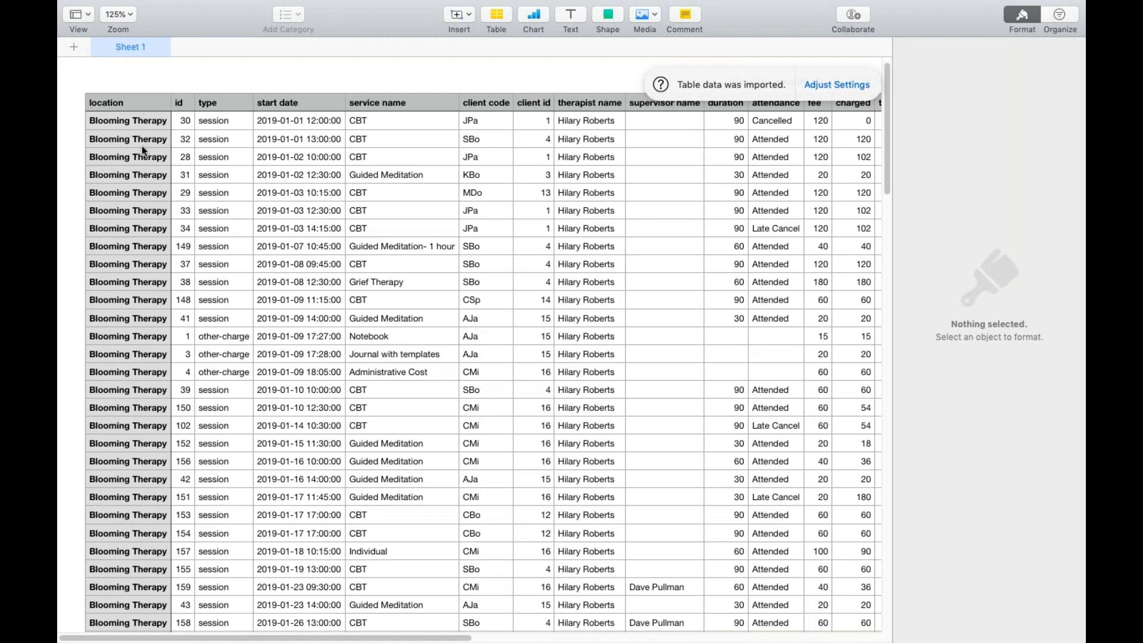
- Review the location column of the session export, exit full screen and switch away from Numbers
scroll(142, 145, down, 2)
scroll(142, 146, down, 10)
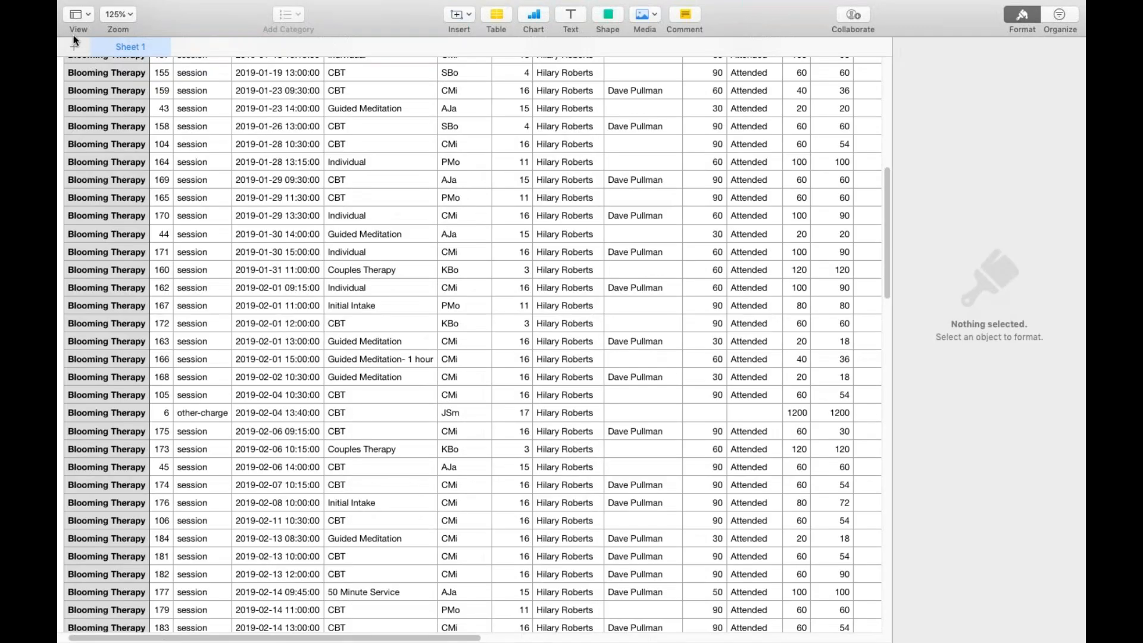
mouse_move(83, 2)
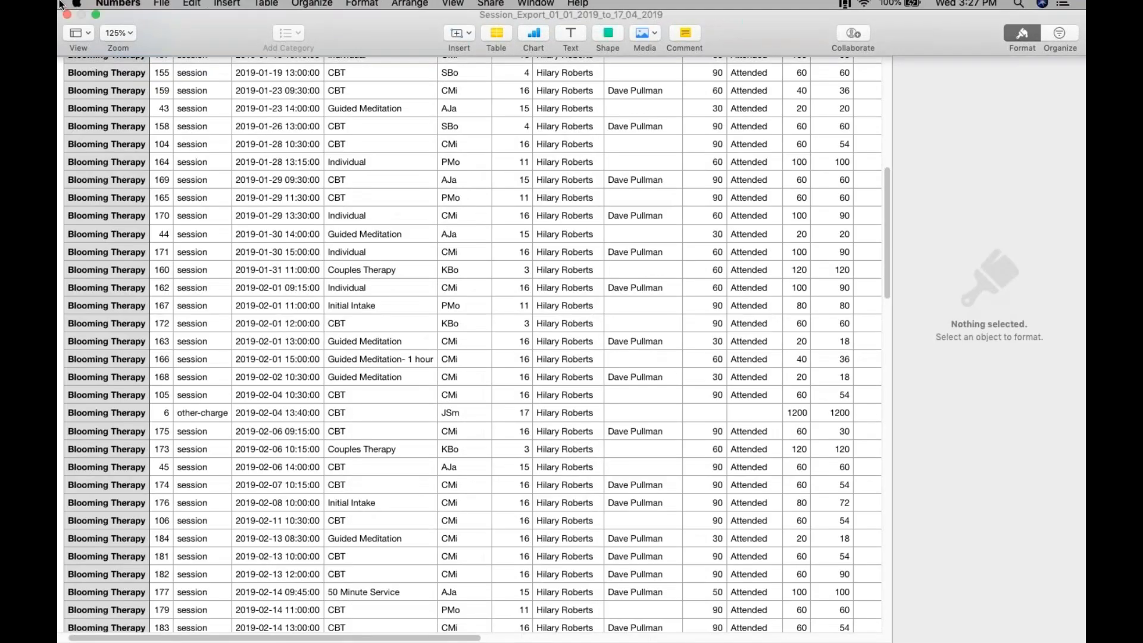
click(96, 23)
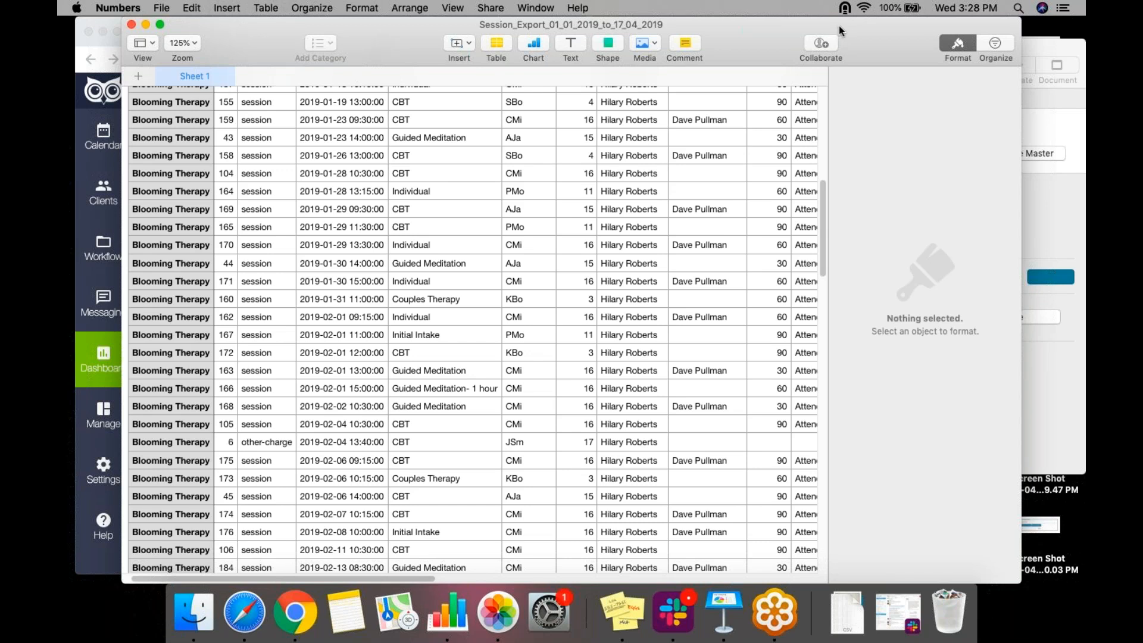
key(super+Tab)
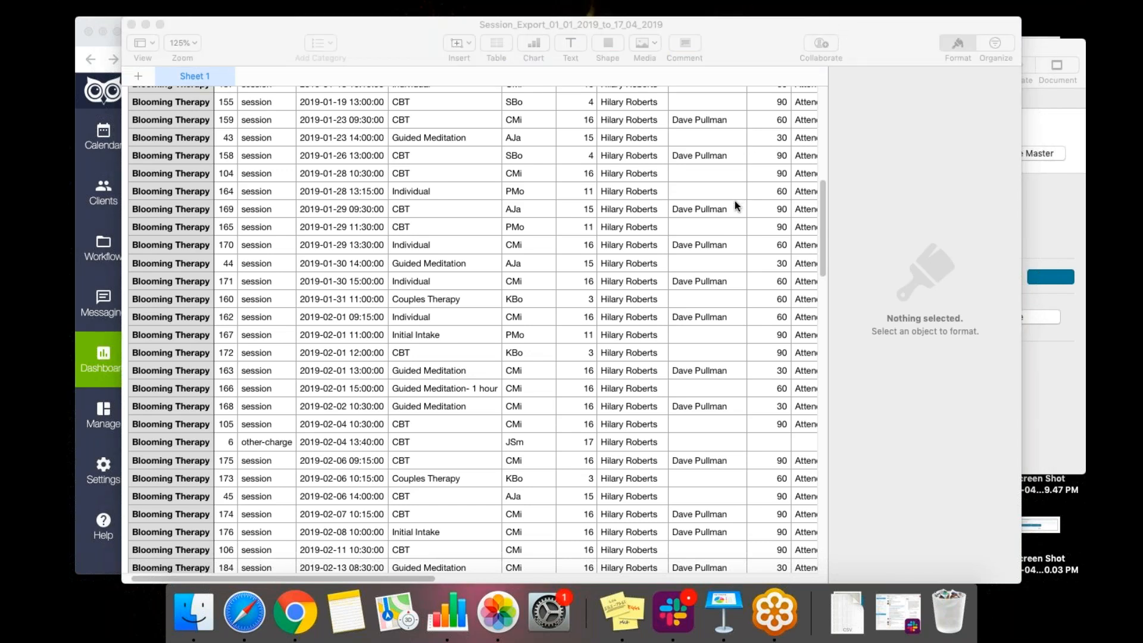